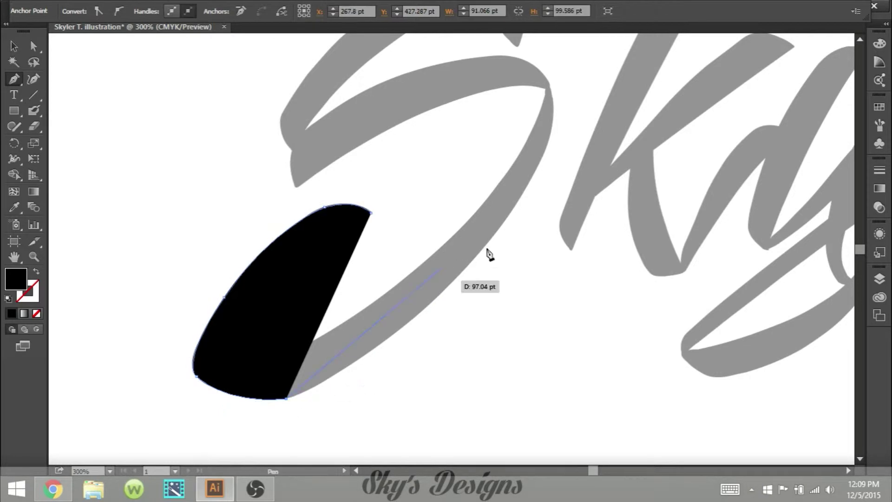
Step: Trace the right curve of the S's lower bowl and the upper edge of its middle stroke with the Pen tool
left_click_drag(595, 152, 466, 268)
scroll(595, 56, "up", 3)
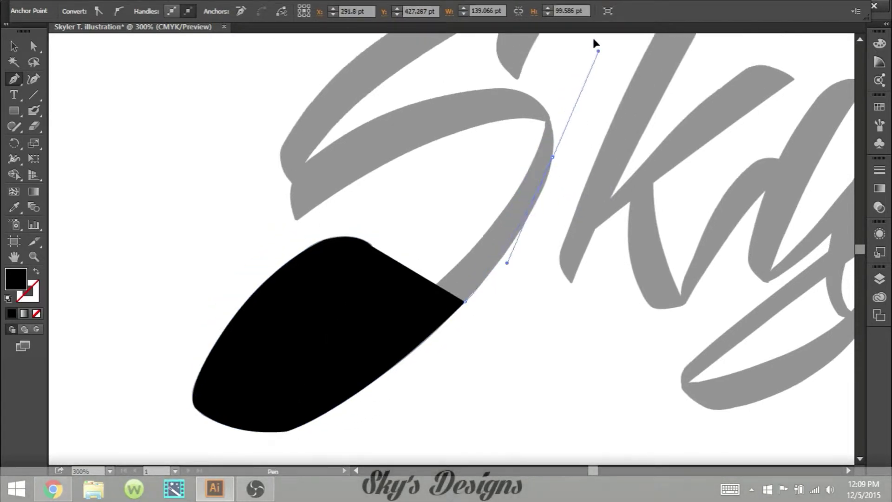
left_click_drag(566, 140, 565, 140)
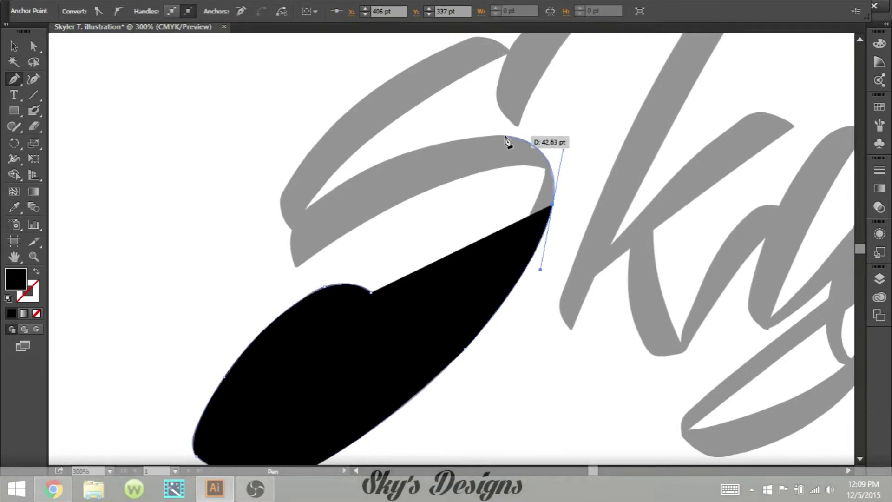
mouse_move(504, 136)
left_mouse_down()
mouse_move(443, 151)
mouse_move(505, 136)
left_mouse_up()
left_click_drag(215, 282, 300, 227)
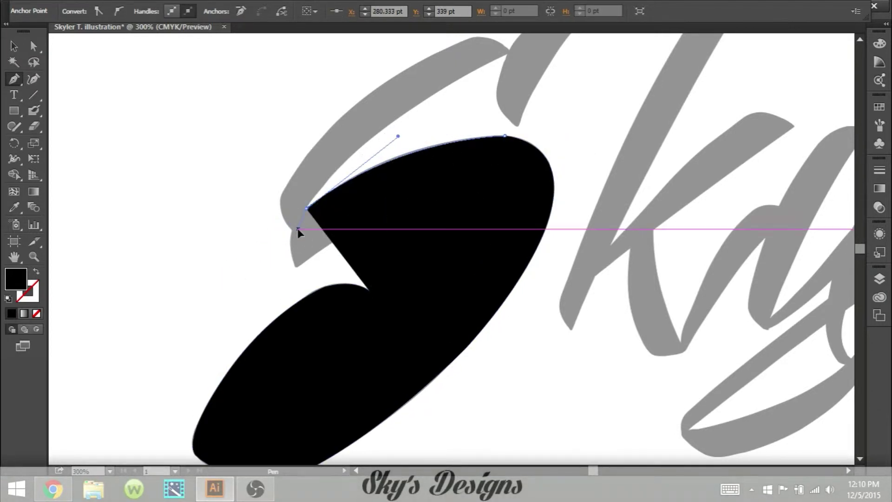
Step: Continue the S path along its upper stroke's inner edge, around the top terminal, and back along the outer edge
scroll(662, 72, "up", 3)
left_click_drag(508, 55, 656, 84)
left_click_drag(507, 148, 524, 176)
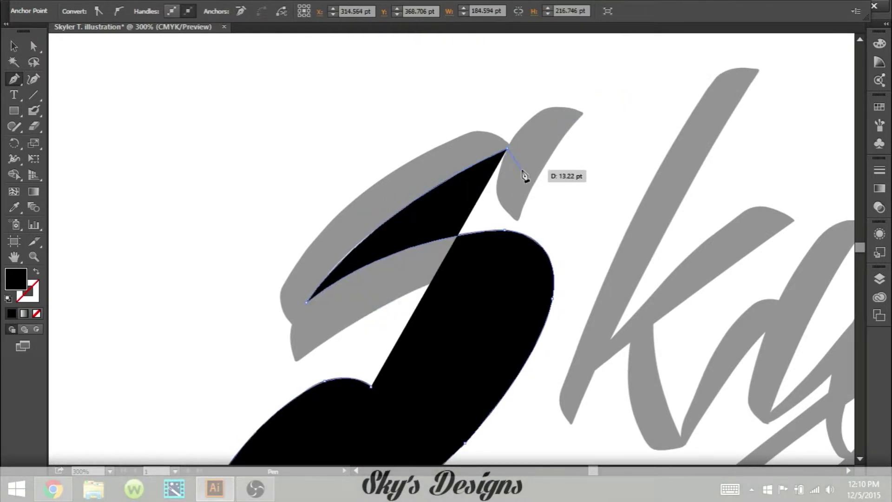
left_click_drag(518, 221, 541, 229)
left_click_drag(584, 113, 631, 74)
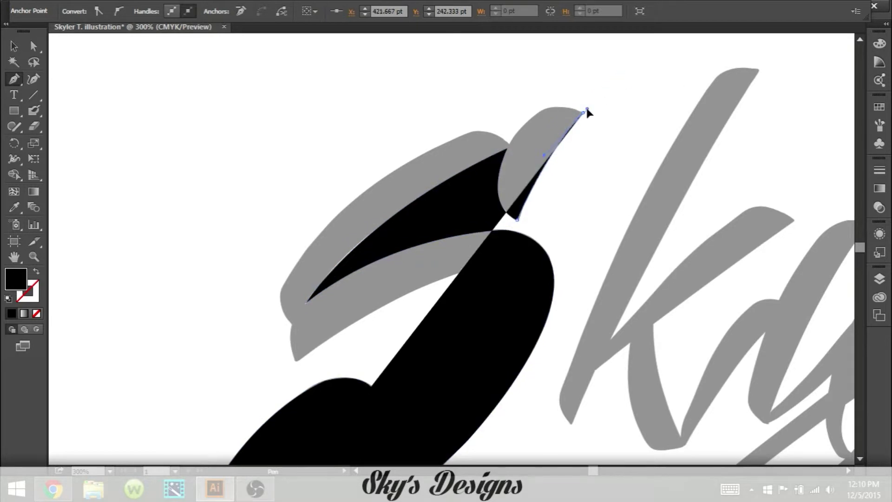
left_click_drag(538, 113, 453, 135)
left_click(508, 148)
left_click_drag(388, 172, 390, 174)
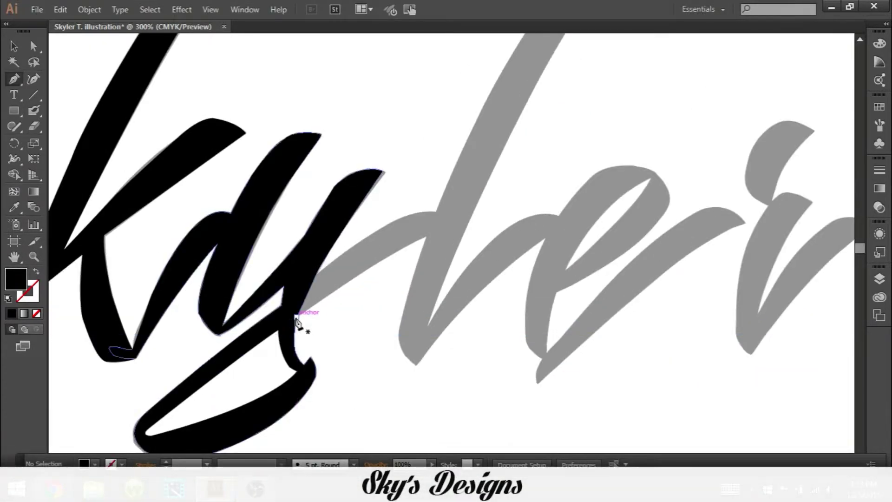
Step: Start a new path at the y and trace the lower edges of the l, from its connecting stroke to the e
left_click_drag(296, 317, 478, 208)
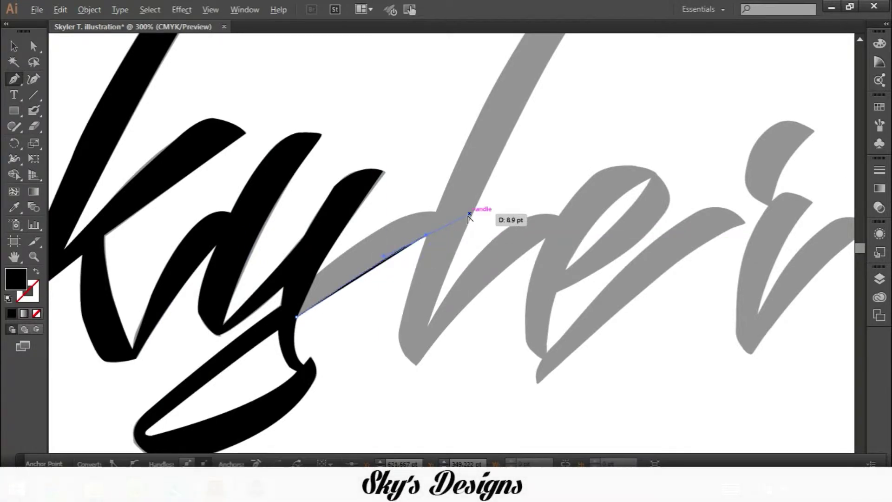
left_click(426, 236)
left_click_drag(399, 330, 394, 361)
left_click(416, 364)
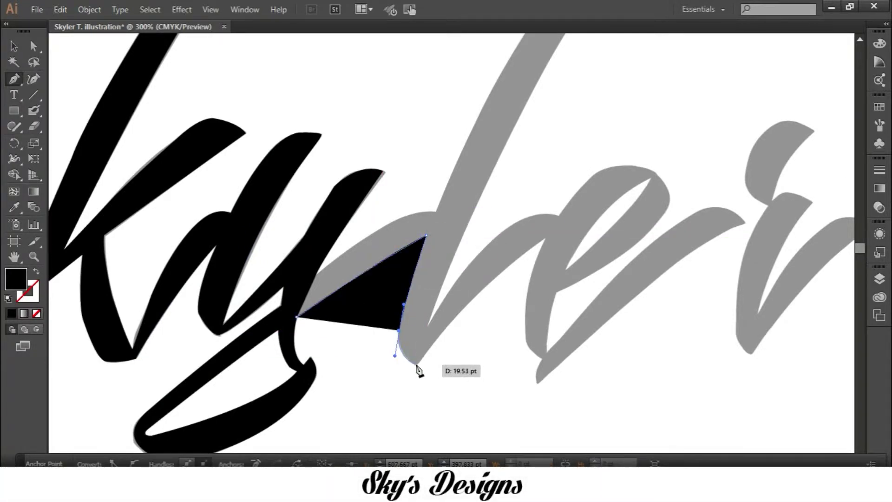
left_click_drag(599, 216, 600, 212)
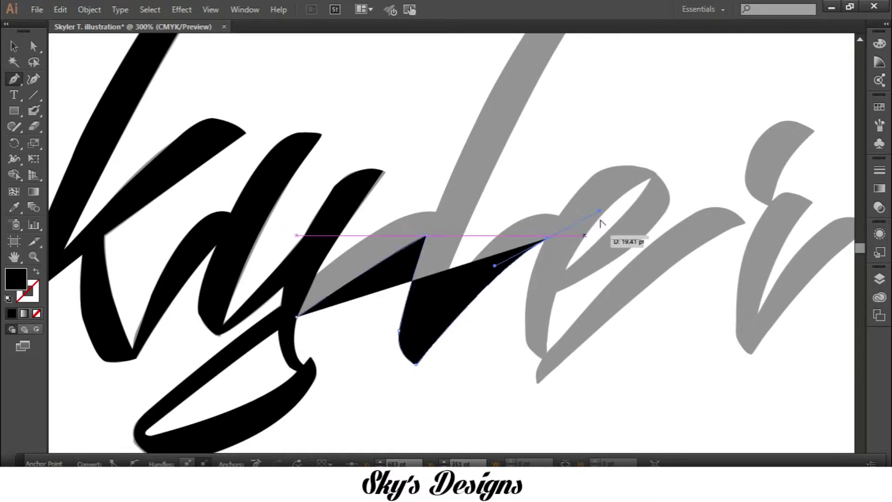
left_click(547, 240)
Step: Continue the path around the e's lower stem and foot, then over the outside of its loop
left_click_drag(526, 333, 528, 355)
left_click_drag(533, 399, 532, 398)
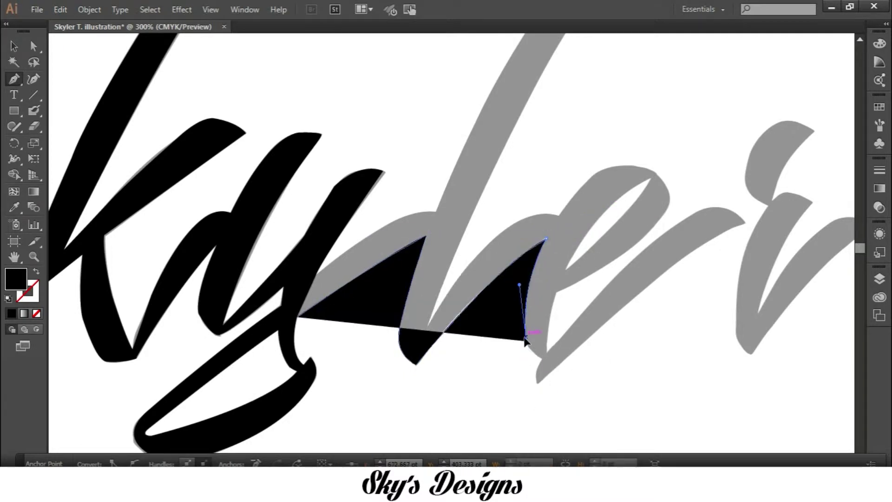
left_click(544, 359)
left_click(544, 359)
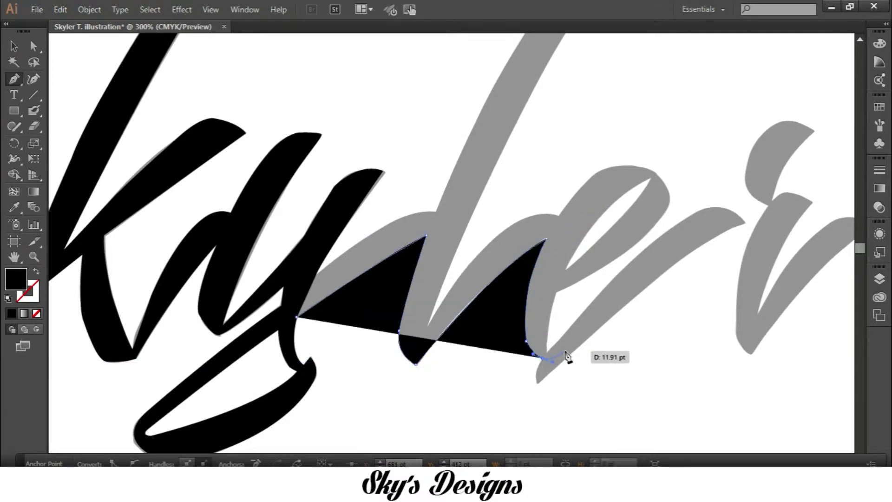
left_click(564, 352)
left_click_drag(556, 293, 565, 274)
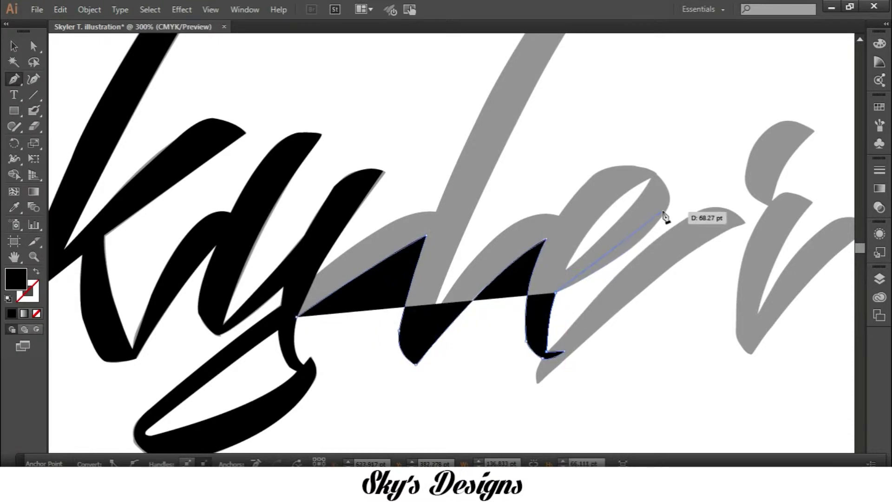
mouse_move(669, 203)
left_mouse_down()
mouse_move(711, 153)
mouse_move(685, 163)
mouse_move(680, 178)
mouse_move(634, 165)
mouse_move(573, 191)
left_mouse_up()
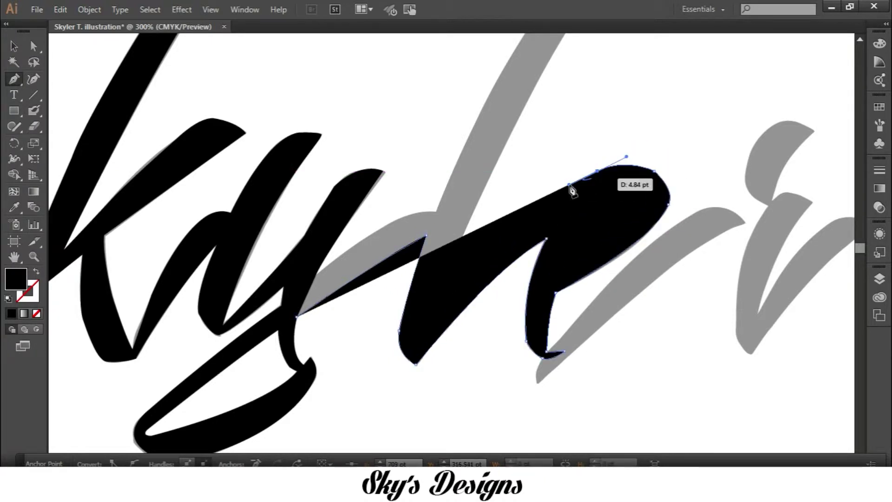
Step: Swap the path's fill and stroke, and trace the upper edge of the l–e connector and the right side of the l's stem
left_click(36, 271)
left_click(551, 230)
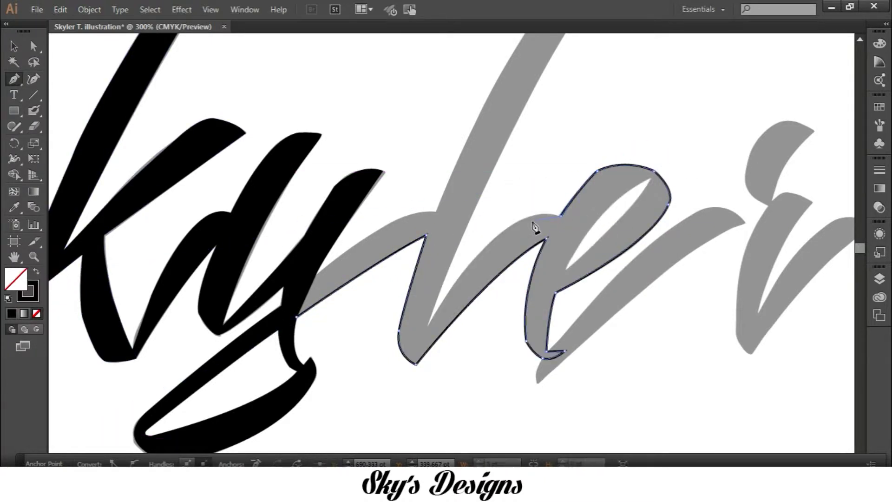
left_click_drag(510, 227, 488, 242)
mouse_move(428, 325)
left_mouse_down()
mouse_move(442, 316)
mouse_move(418, 358)
left_mouse_up()
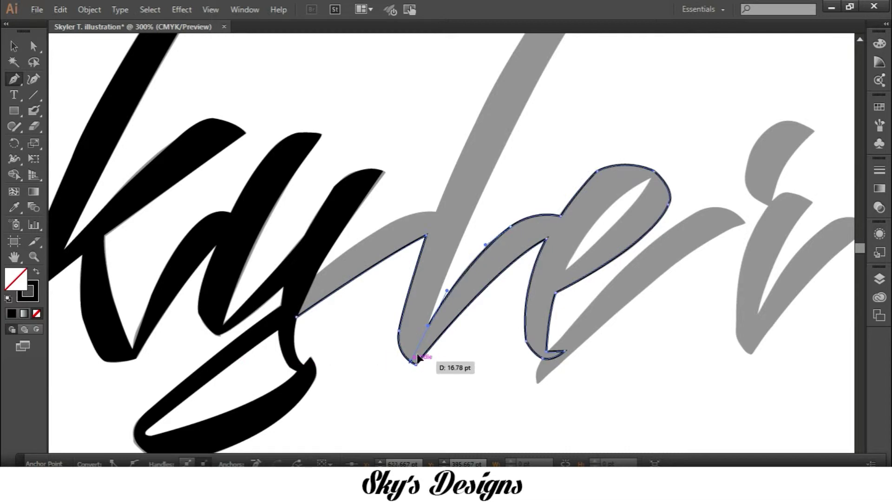
key("ctrl+minus")
left_click(549, 71)
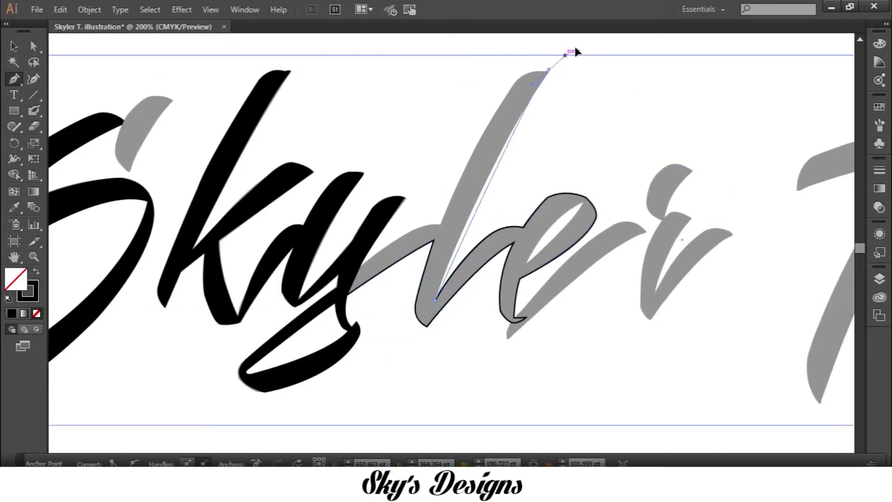
Step: Trace the rounded top of the l and the left edge of its stem down to the connecting stroke
scroll(604, 107, "up", 3)
mouse_move(548, 227)
left_mouse_down()
mouse_move(516, 239)
mouse_move(546, 227)
left_mouse_up()
left_click(514, 242)
scroll(624, 195, "down", 3)
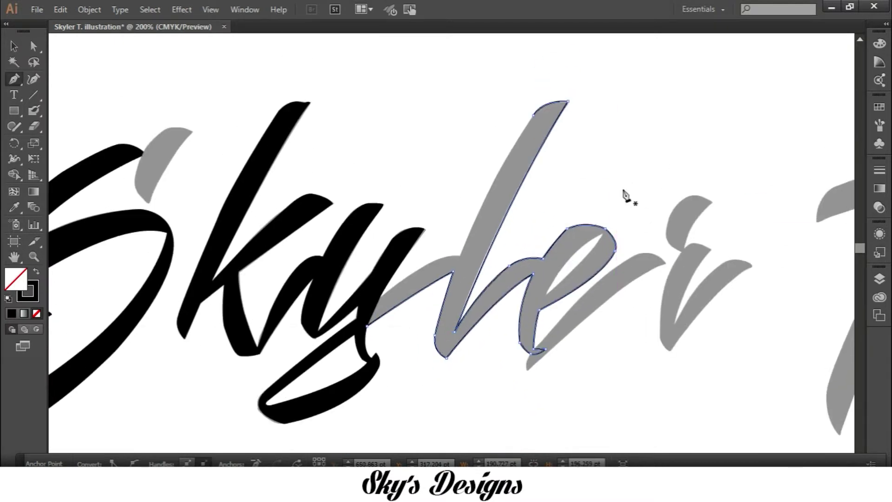
mouse_move(460, 255)
left_mouse_down()
mouse_move(450, 301)
mouse_move(438, 311)
mouse_move(460, 298)
mouse_move(451, 293)
mouse_move(472, 261)
left_mouse_up()
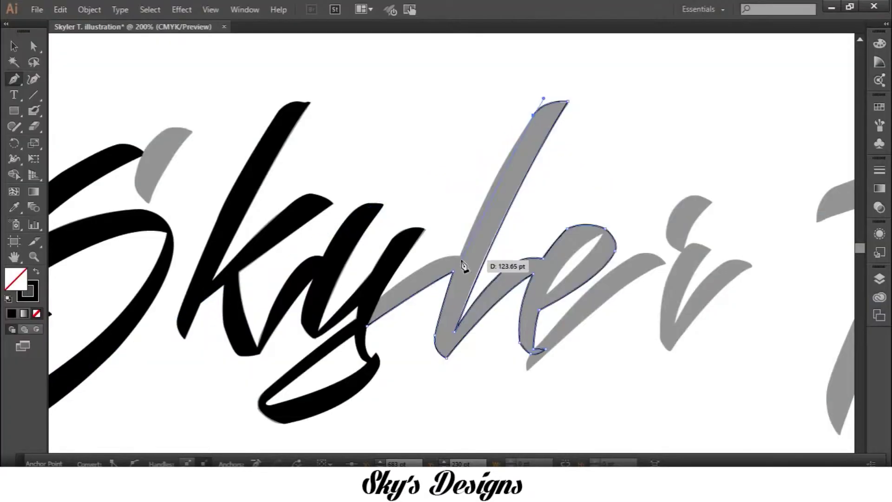
left_click_drag(514, 273, 430, 342)
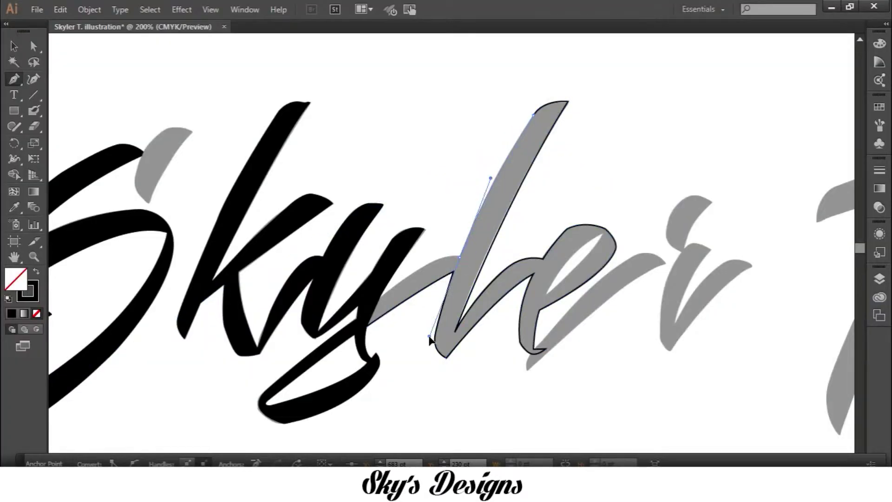
Step: Trace the upper edge of the stroke joining the l to the y and close the path
left_click_drag(379, 298, 387, 314)
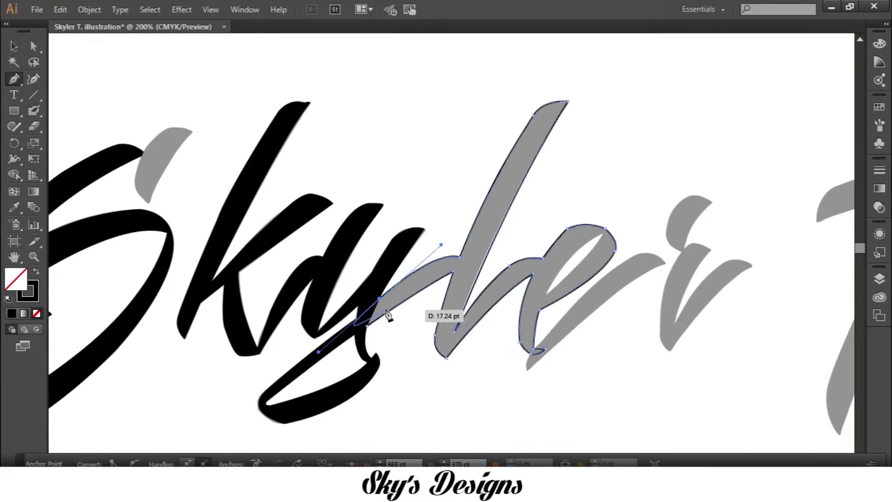
left_click_drag(316, 358, 321, 355)
left_click_drag(358, 327, 370, 329)
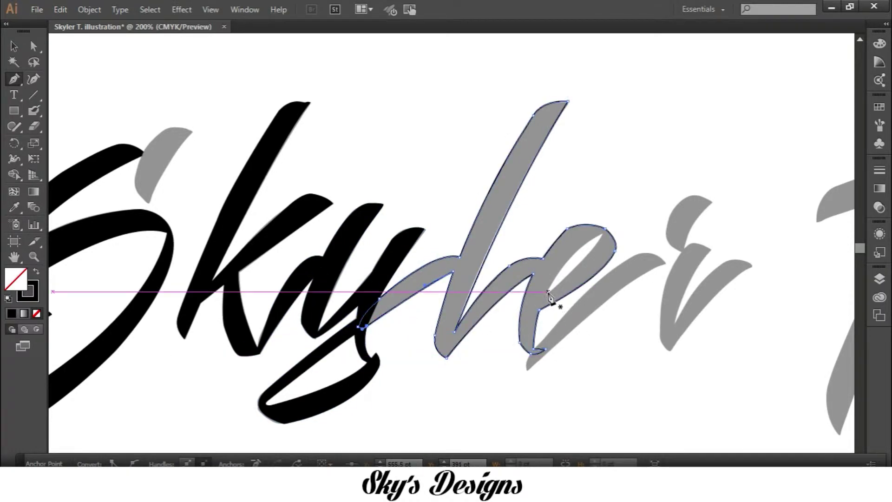
Step: Adjust the l's top anchor point and the curve along the right side of its stem to match the lettering
key("ctrl+plus")
key("ctrl+minus")
key("a")
left_click_drag(582, 70, 568, 99)
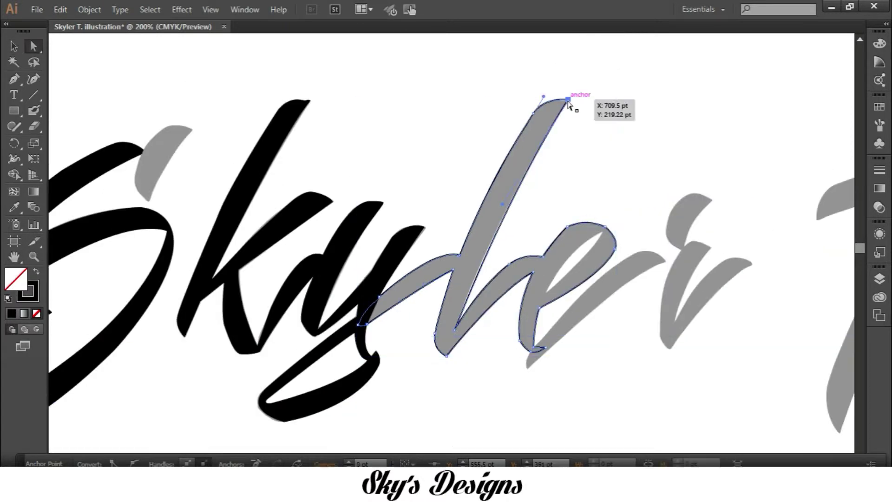
left_click(630, 156)
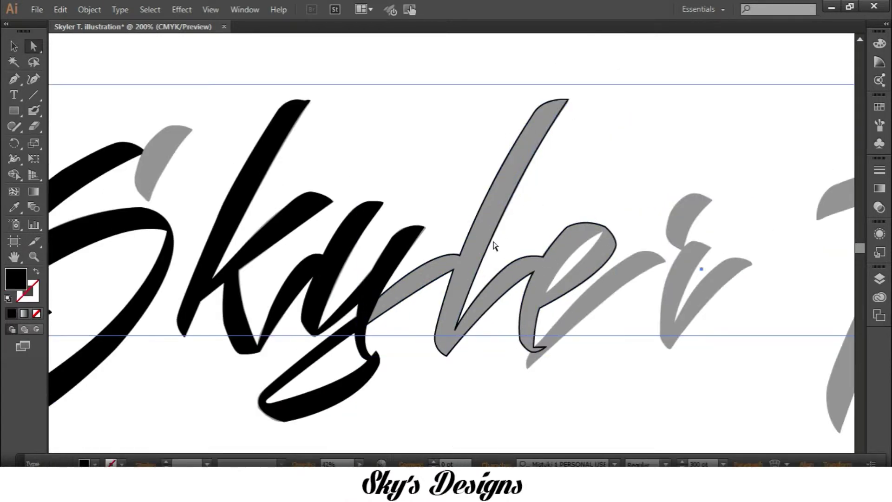
left_click(484, 219)
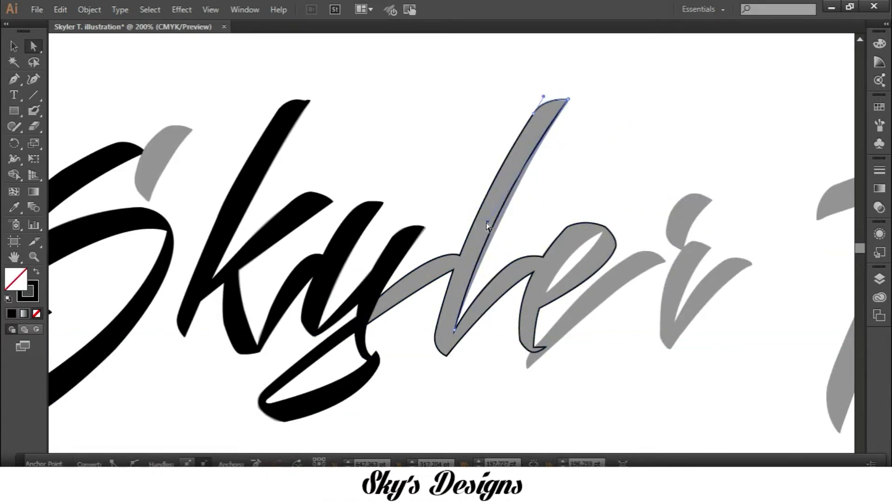
Step: Trace the narrow opening inside the e's loop as a separate closed path
key("ctrl+plus")
key("ctrl+plus")
key("ctrl+plus")
left_click_drag(597, 270, 202, 242)
key("p")
left_click_drag(508, 170, 492, 185)
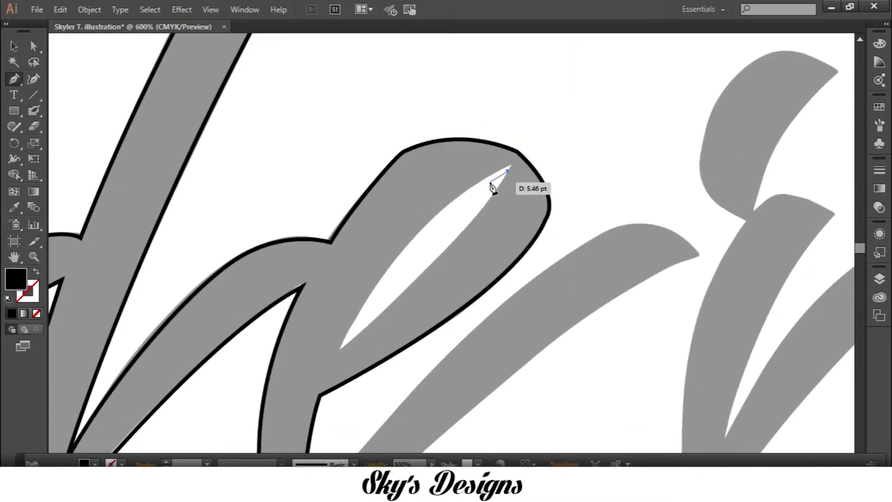
left_click_drag(341, 348, 345, 355)
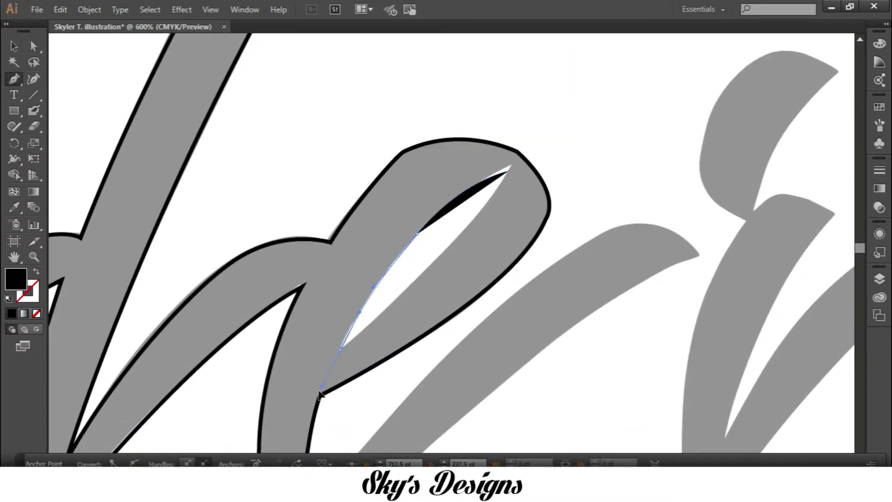
left_click_drag(320, 394, 319, 393)
left_click_drag(508, 170, 530, 144)
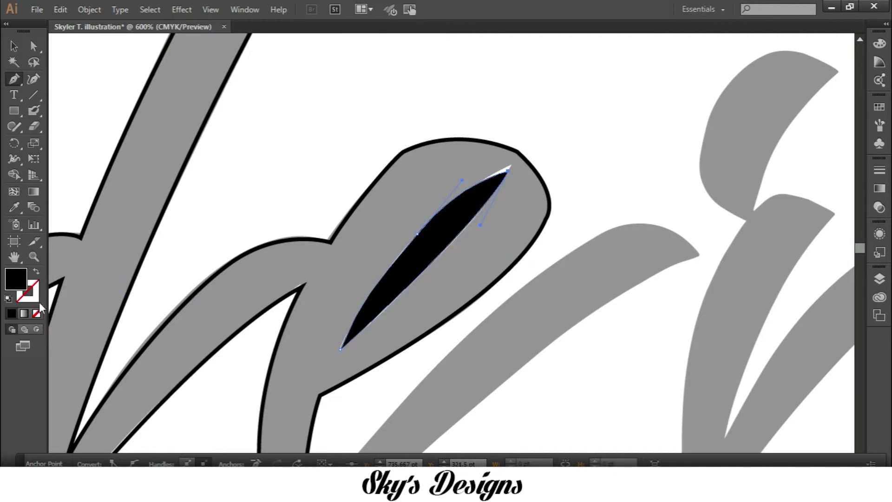
Step: Fill the e's inner opening with white and give the traced l–e outline a solid black fill without stroke
double_click(15, 279)
left_click(781, 205)
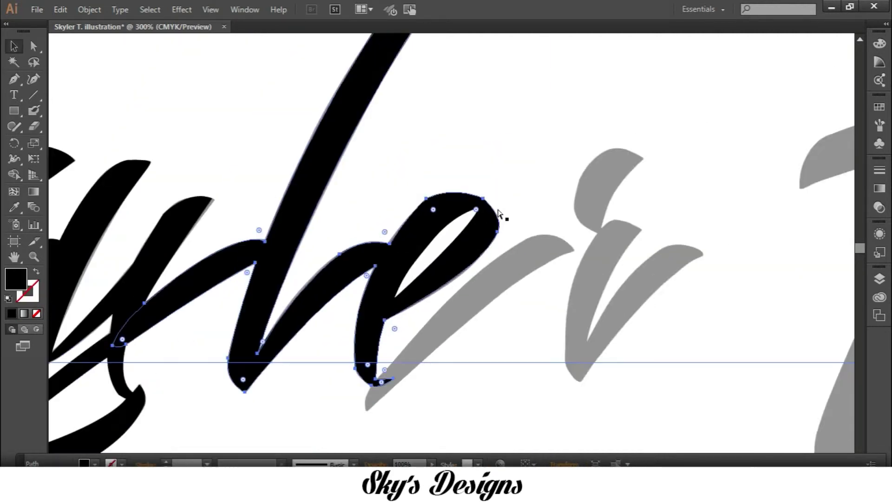
key("ctrl+minus")
key("ctrl+minus")
left_click(534, 290)
Step: Trace the e's long exit stroke as a filled shape and refine the curve of its upper edge
key("ctrl+plus")
key("ctrl+plus")
key("ctrl+plus")
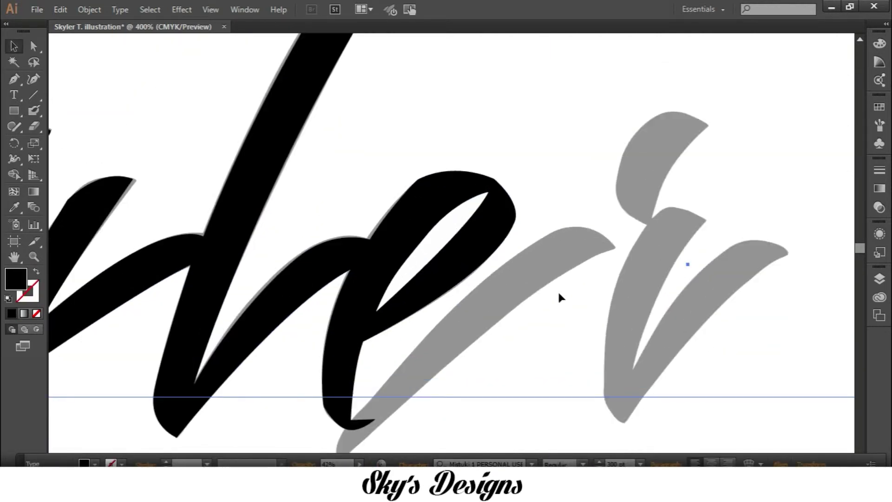
key("p")
left_click(374, 351)
left_click_drag(368, 384, 372, 410)
left_click(367, 384)
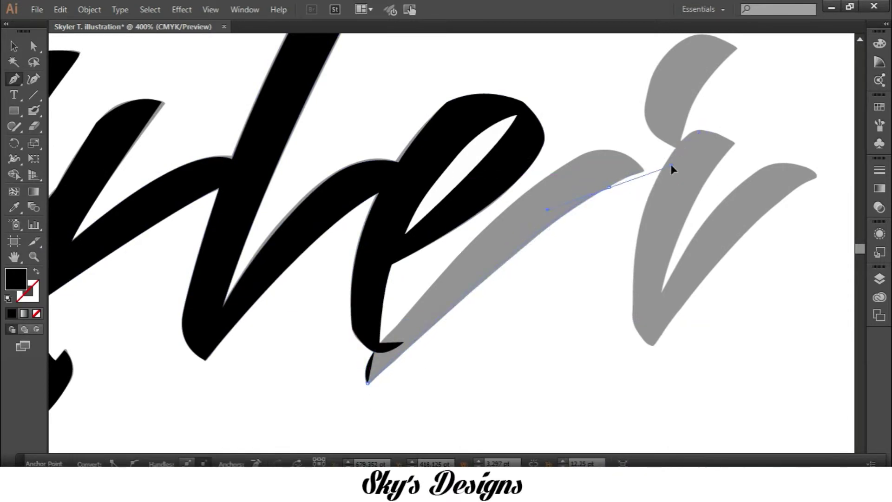
left_click_drag(670, 161, 640, 189)
left_click(610, 189)
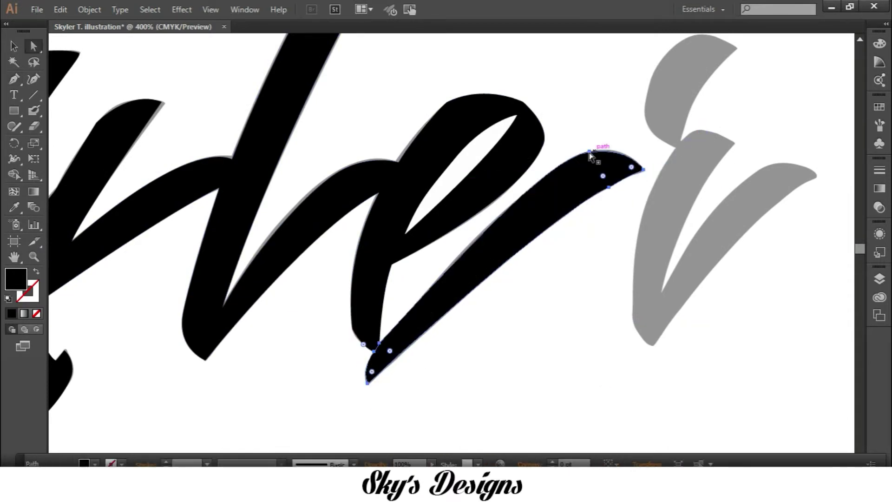
key("a")
left_click(548, 146)
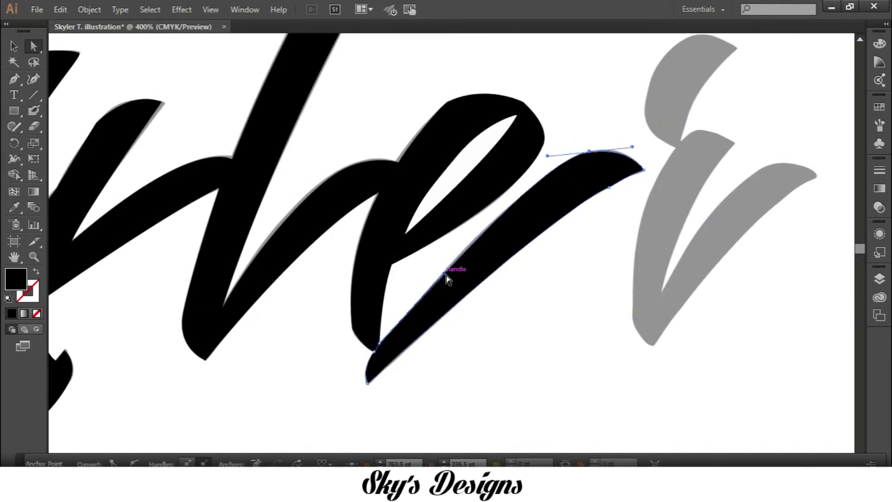
Step: Start tracing the r with a filled path over its arm tip, along the arm's upper edge and up the stem's inner edge
left_click_drag(696, 207, 473, 241)
key("p")
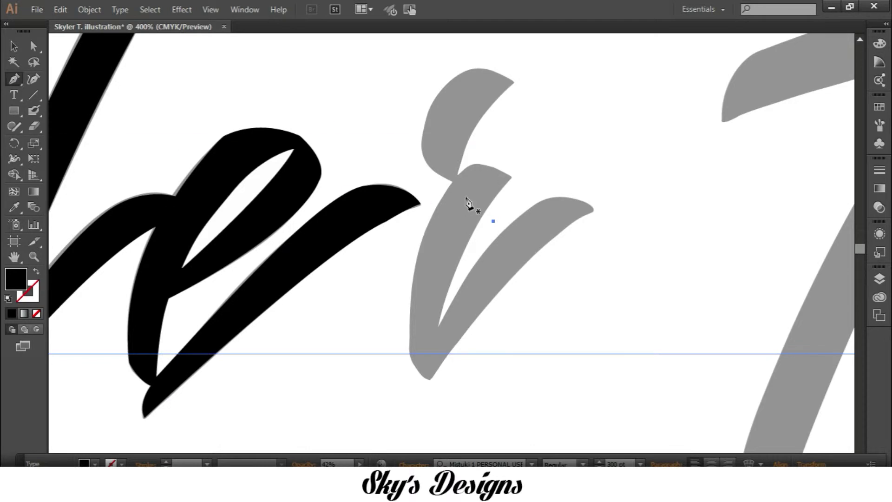
left_click(585, 215)
left_click(531, 208)
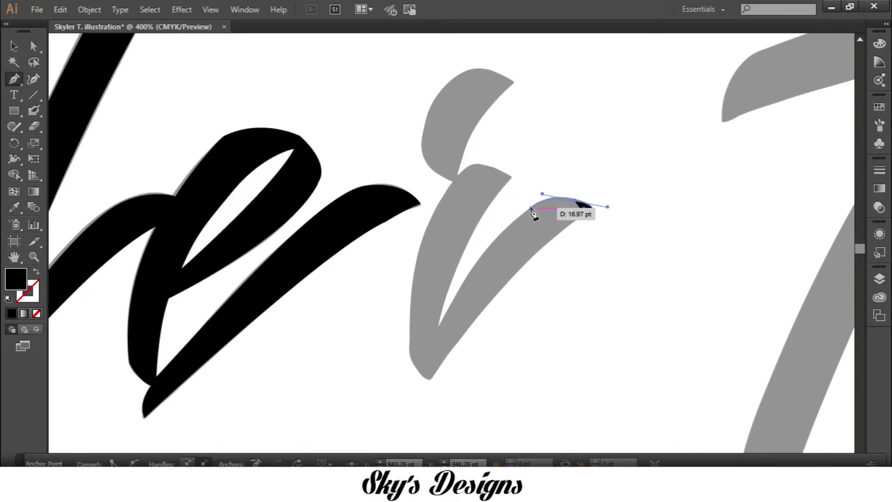
left_click_drag(396, 407, 409, 412)
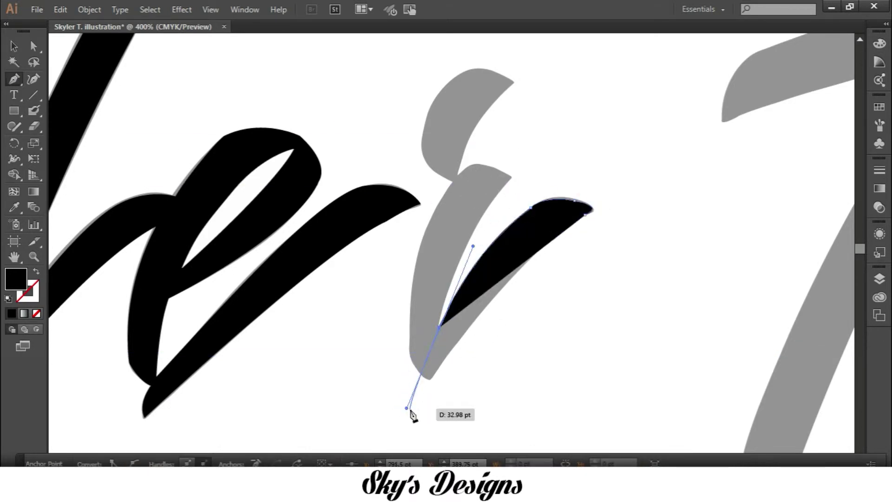
left_click_drag(573, 116, 573, 116)
left_click(512, 179)
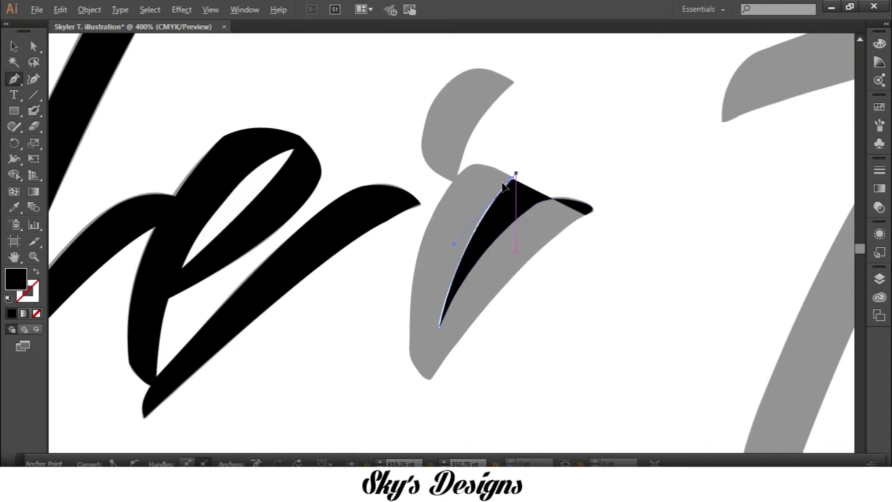
Step: Trace the r's rounded stem top, outer stem edge and pointed base, and close the path along the arm's lower edge
left_click(465, 169)
left_click(409, 326)
left_click_drag(410, 437, 411, 437)
left_click(410, 326)
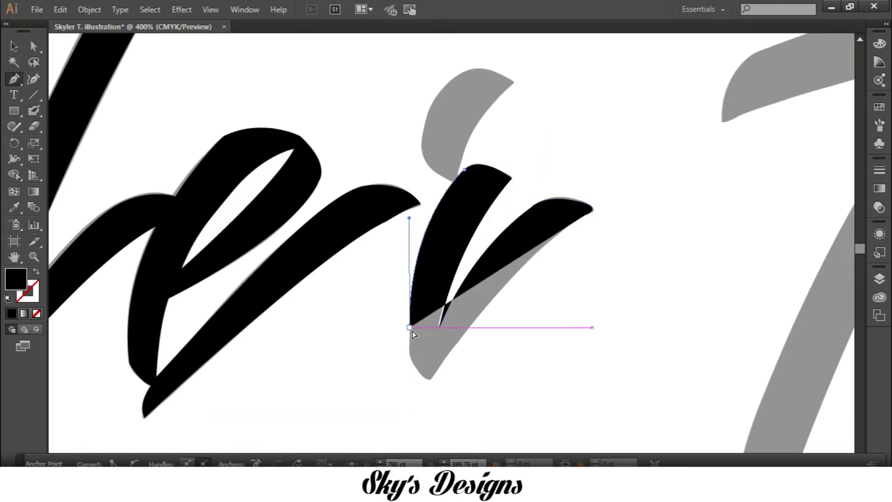
left_click_drag(430, 377, 454, 381)
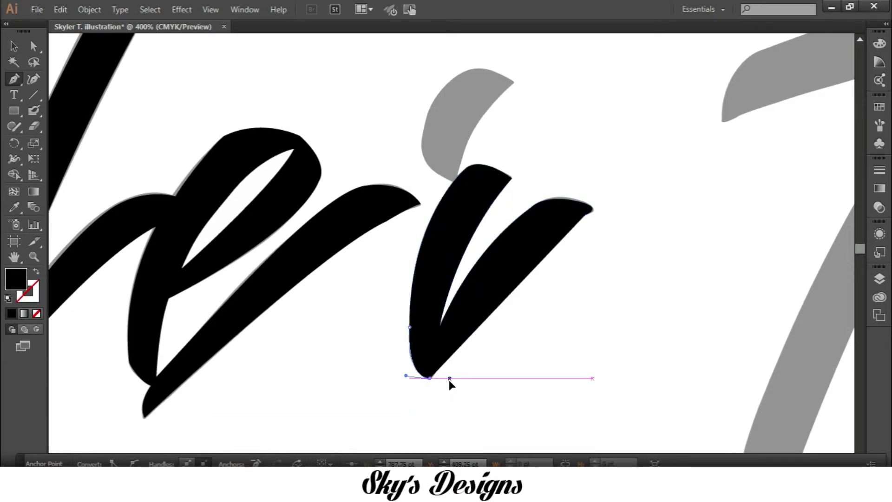
left_click_drag(586, 214, 492, 265)
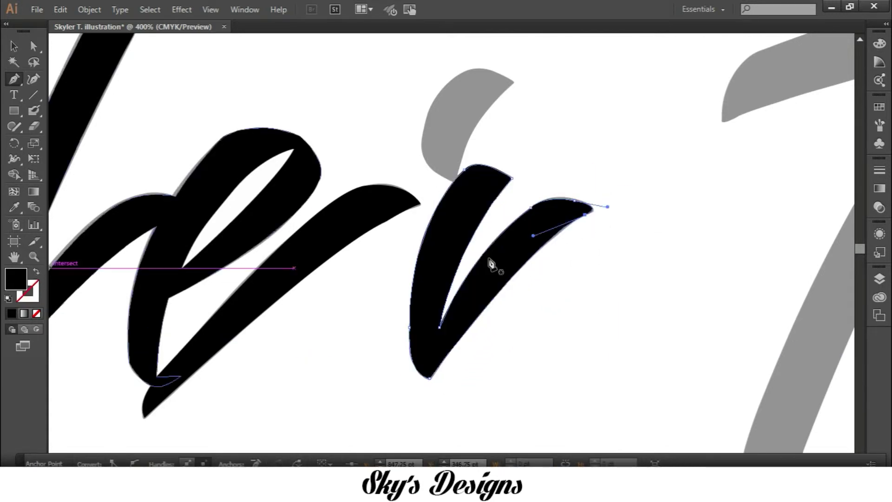
left_click(366, 185)
left_click_drag(471, 165, 478, 166)
left_click_drag(550, 182, 550, 181)
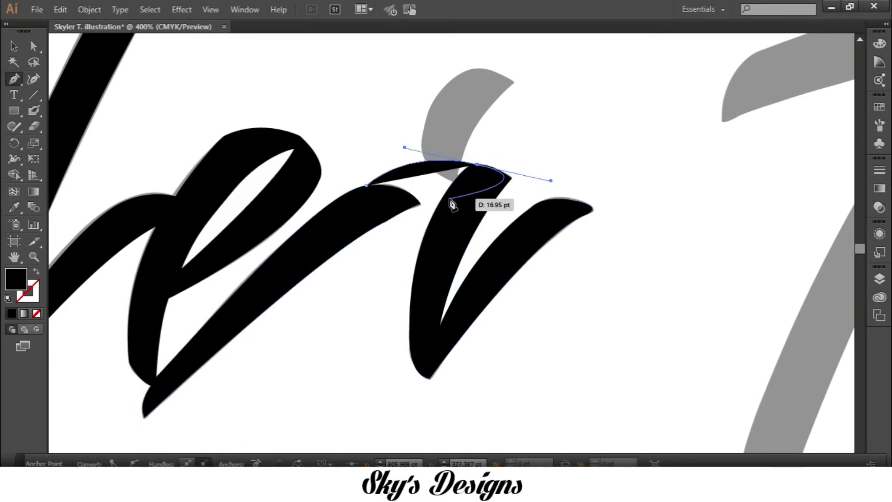
key("ctrl+z")
key("ctrl+z")
left_click(438, 203)
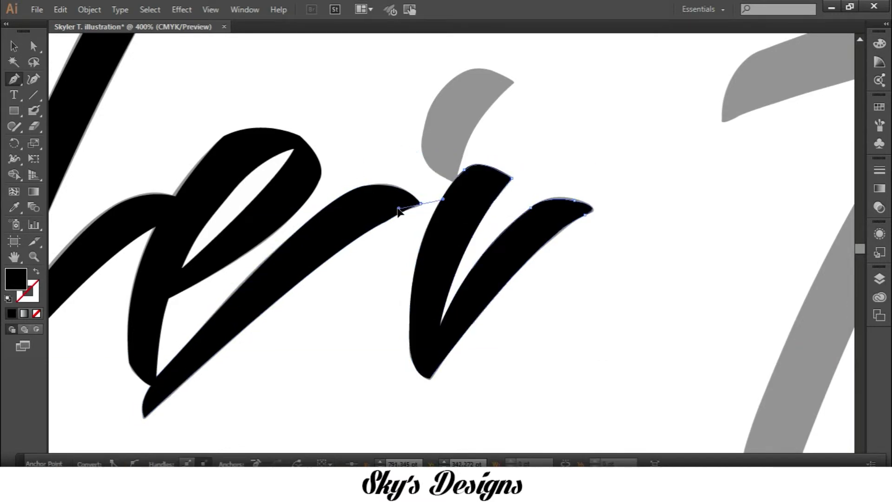
key("v")
Step: Trace a filled connecting shape between the top of the e's exit stroke and the top of the r's stem
key("p")
left_click_drag(438, 203, 435, 194)
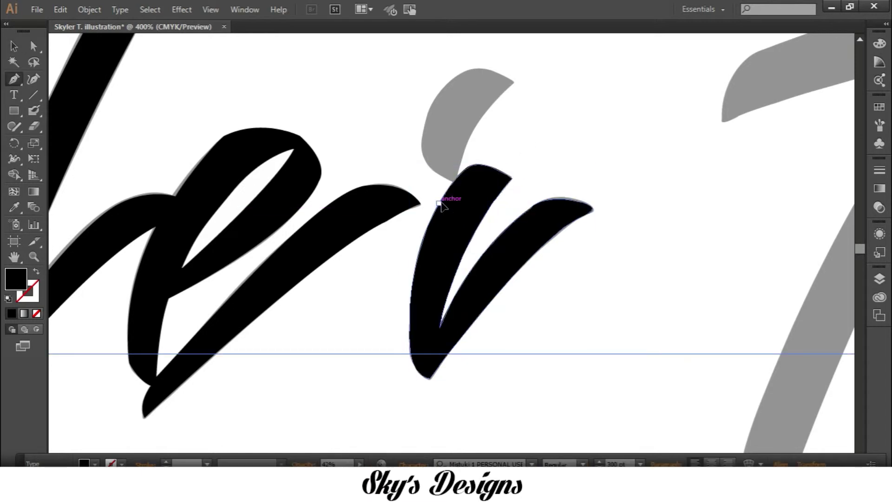
left_click_drag(367, 185, 507, 176)
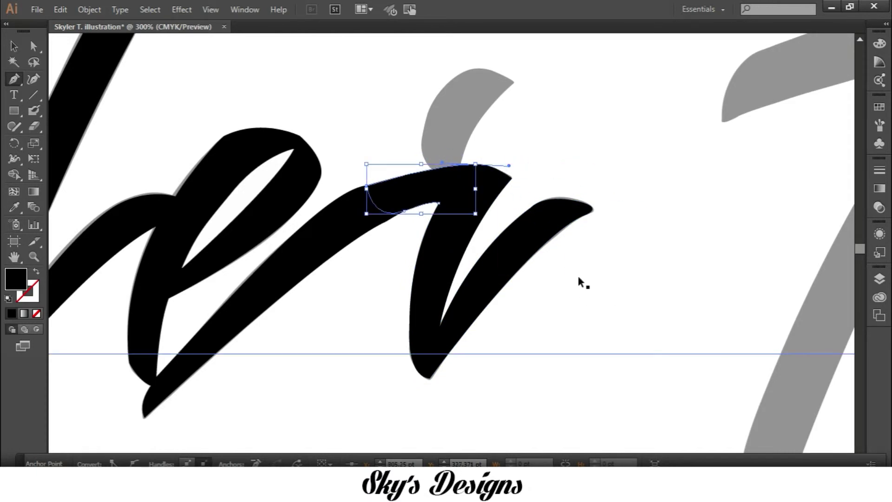
Step: Give the curved stroke linking the e to the r a solid black fill and leave a narrow gap before the r
key("ctrl+minus")
key("ctrl+minus")
key("ctrl+minus")
key("ctrl+plus")
key("ctrl+plus")
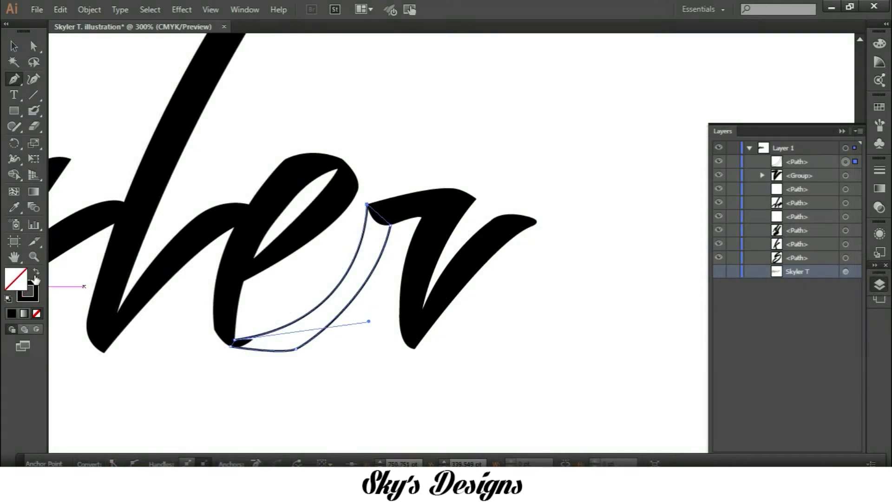
key("shift+x")
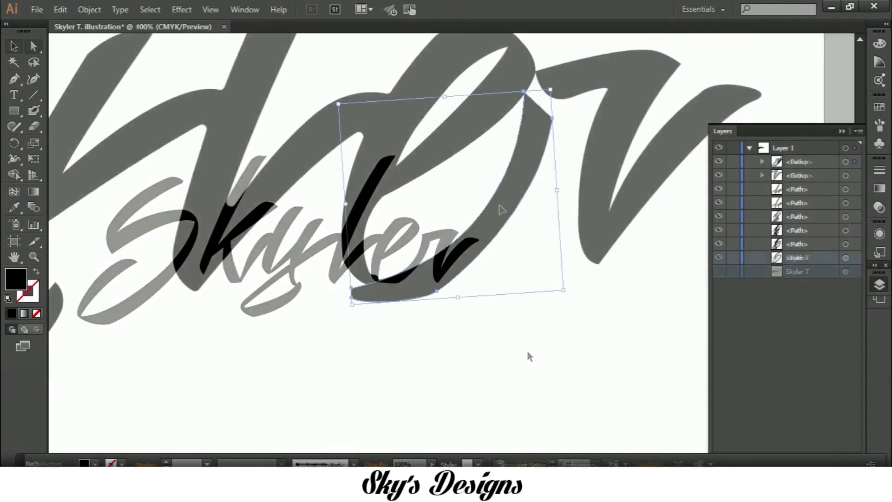
mouse_move(583, 112)
left_mouse_down()
mouse_move(627, 119)
mouse_move(618, 112)
left_mouse_up()
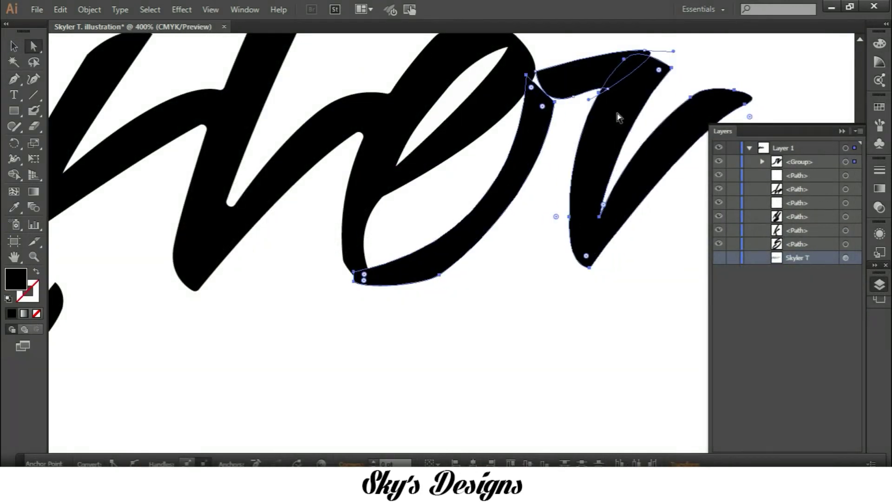
left_click(542, 147)
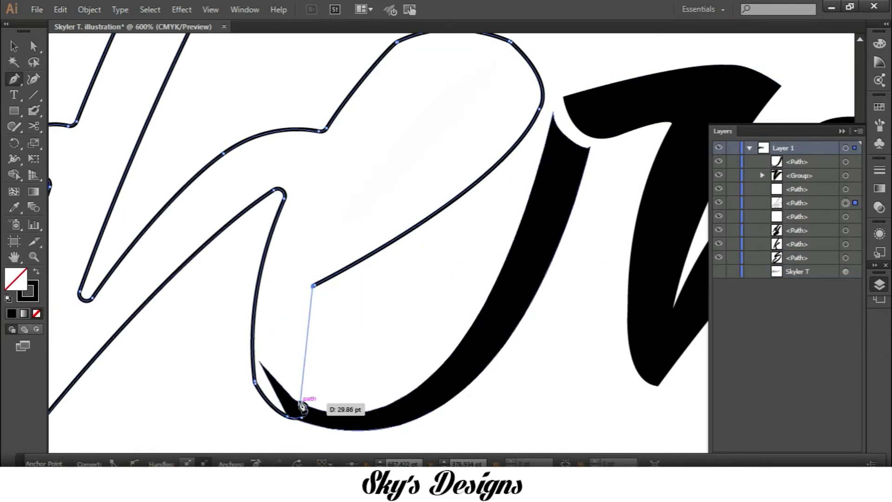
Step: Redraw the inner edge of the e's lower stem as a curve, close the path and fill it black without stroke
left_click_drag(302, 405, 328, 353)
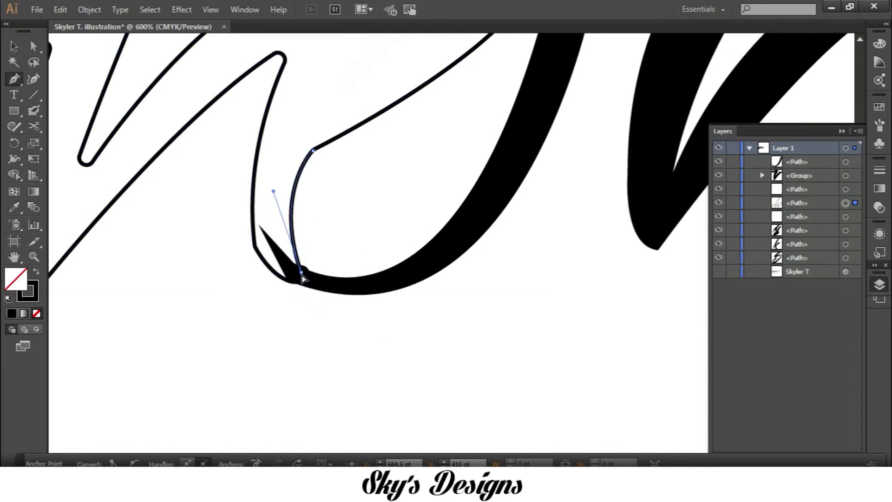
left_click(302, 273)
left_click(300, 285)
left_click(36, 271)
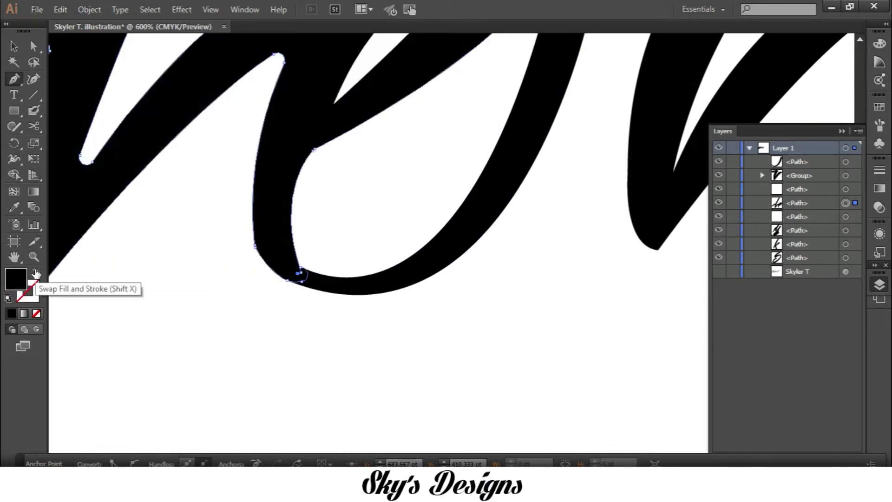
Step: Reshape the inner curve of the e's lower stem so it bows further inward and meets the curved exit stroke
key("v")
key("ctrl+shift+a")
key("a")
mouse_move(293, 263)
left_mouse_down()
mouse_move(288, 299)
mouse_move(296, 256)
left_mouse_up()
left_click_drag(457, 379, 425, 389)
left_click(285, 219)
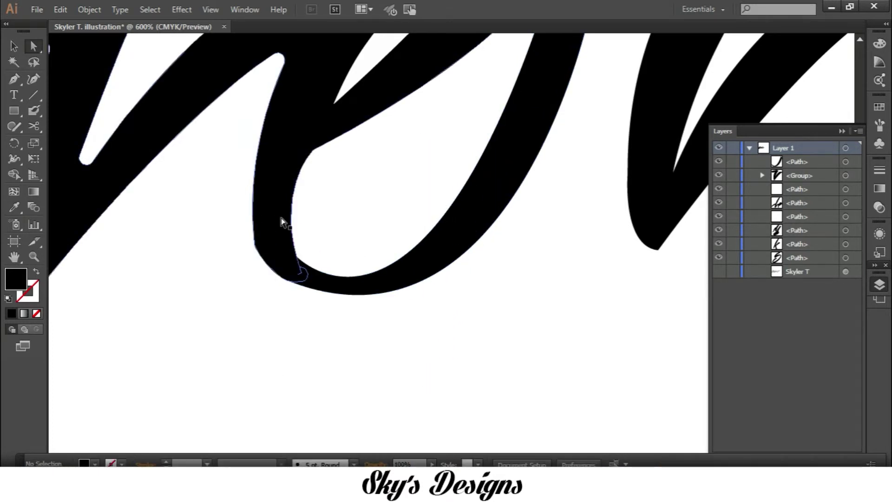
left_click(302, 269)
left_click_drag(317, 284, 276, 193)
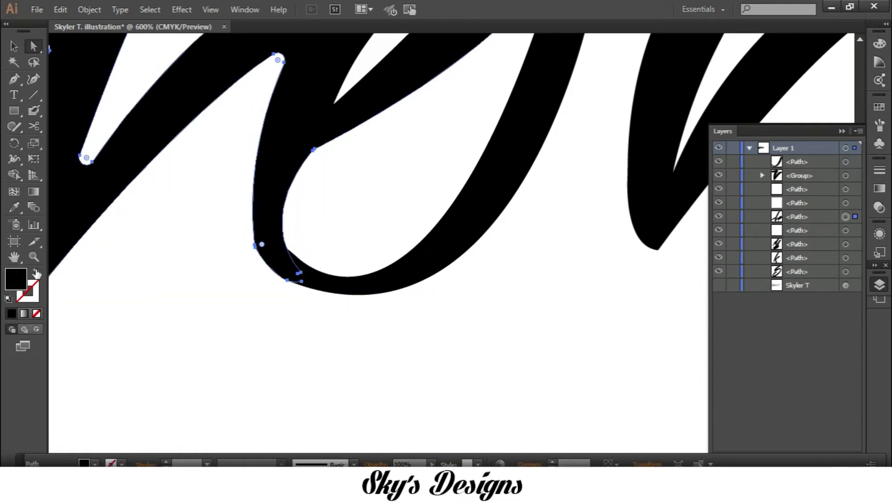
Step: Delete the inner curve of the e's lower stem, redraw it running into the exit stroke and refill the closed shape black
key("shift+x")
left_click(299, 273)
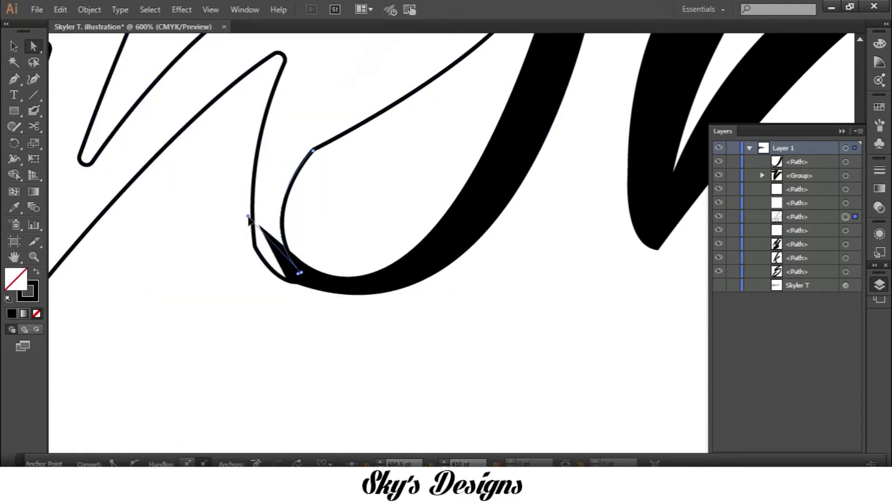
key("Delete")
key("p")
left_click(313, 150)
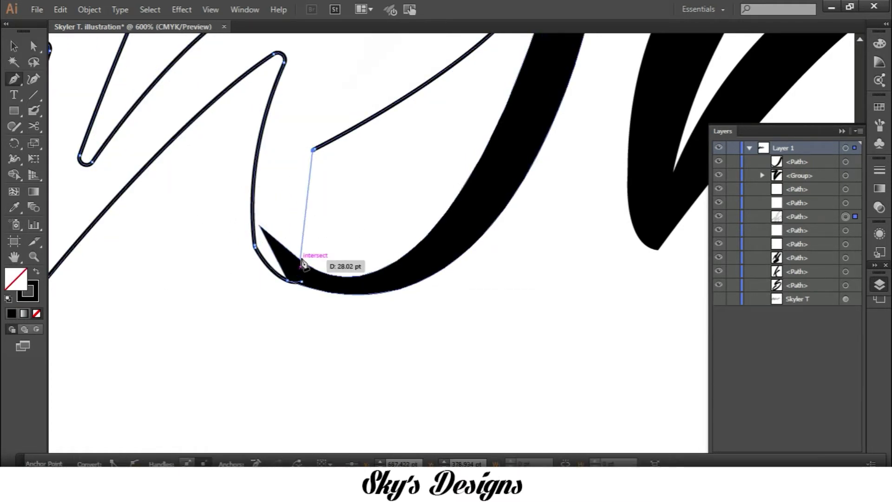
left_click(302, 262)
left_click_drag(302, 282, 335, 280)
key("shift+x")
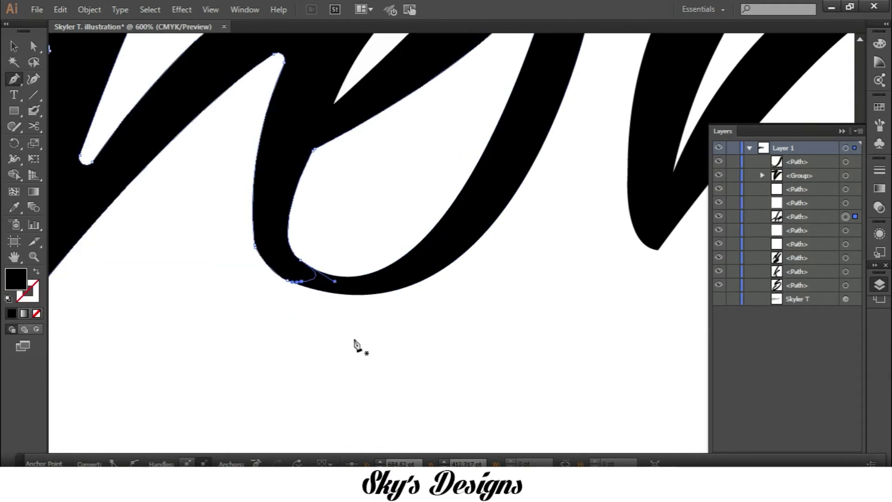
key("v")
left_click(417, 379)
key("ctrl+1")
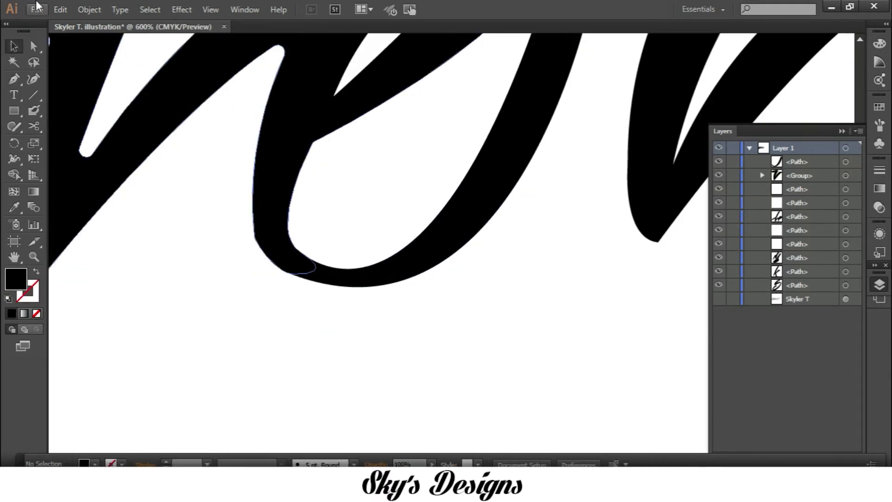
Step: Cut the overlapping tip off the e's curved exit stroke with the Scissors tool and shift the cut stroke slightly away
left_click(35, 125)
left_click(300, 252)
key("Return")
left_click(289, 253)
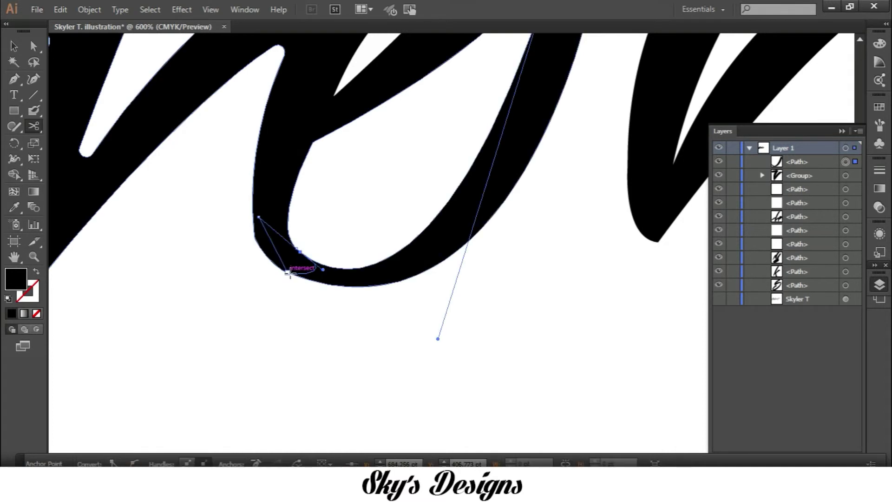
key("v")
left_click(324, 277)
left_click_drag(324, 278, 333, 278)
left_click(321, 327)
Step: Move the curved exit stroke and the r together a short distance away from the e and group them
key("ctrl+minus")
key("ctrl+minus")
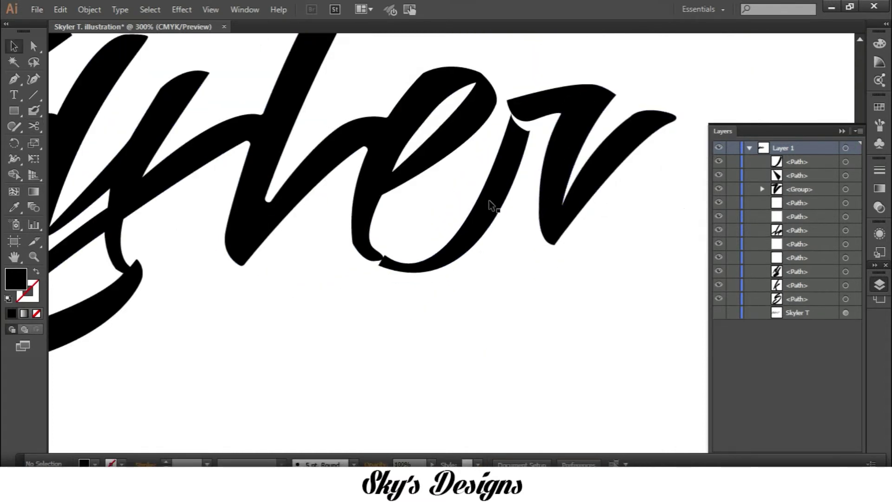
left_click(489, 200)
left_click(542, 175, "shift")
left_click_drag(542, 175, 562, 178)
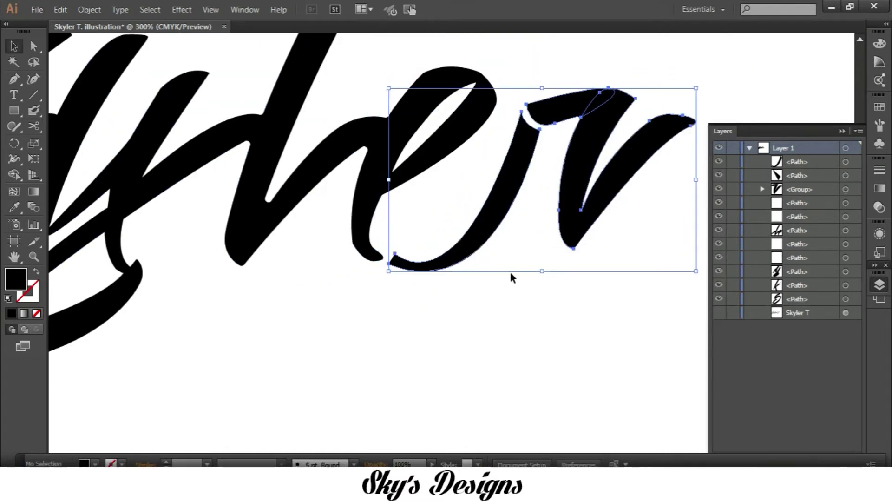
left_click(519, 182, "shift")
right_click(519, 182)
left_click(539, 223)
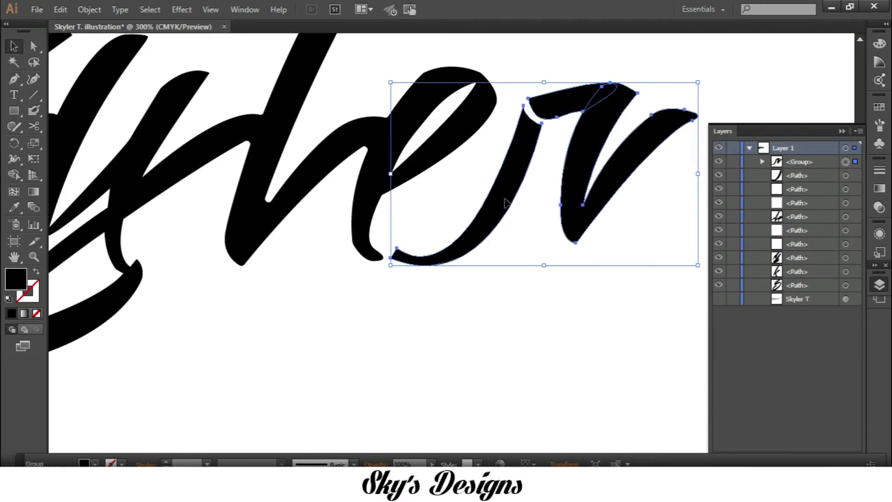
left_click(437, 289)
Step: Remove the rounded lower end of the e's stem and show the open l–e path as a black outline without fill
key("ctrl+plus")
key("ctrl+plus")
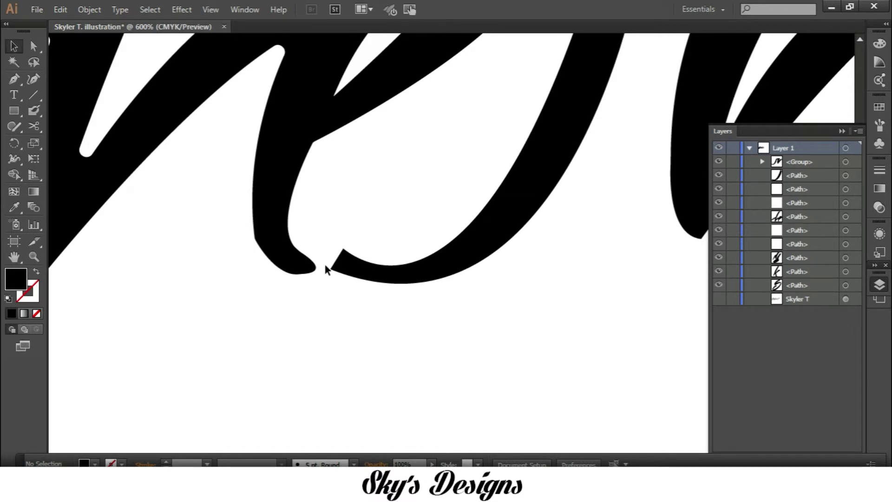
key("ctrl+z")
key("a")
key("ctrl+z")
key("ctrl+z")
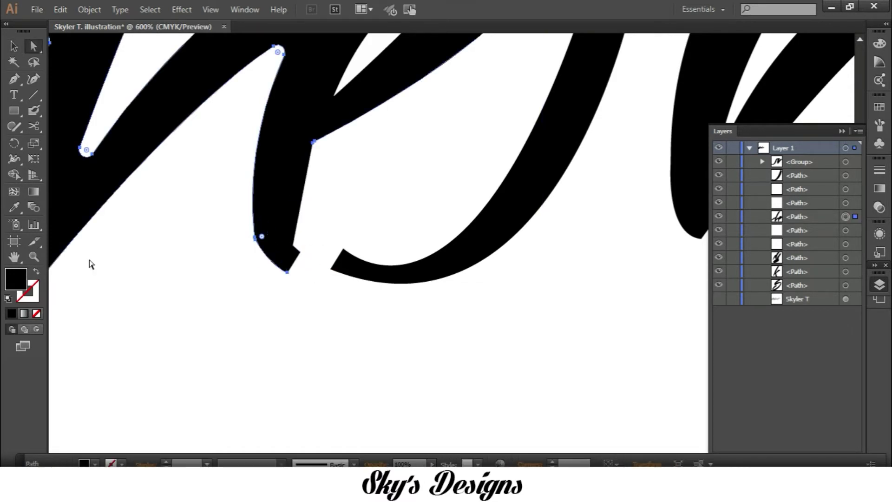
key("shift+x")
left_click(285, 253)
key("Delete")
Step: Redraw the inner curve of the e's lower stem, close the path with a slanted end and fill it solid black
key("p")
left_click(314, 141)
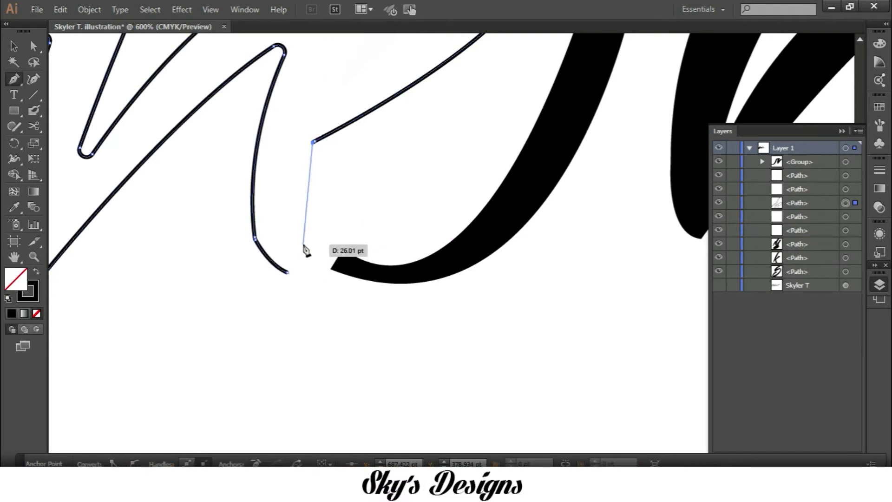
left_click(304, 245)
left_click_drag(355, 303, 358, 298)
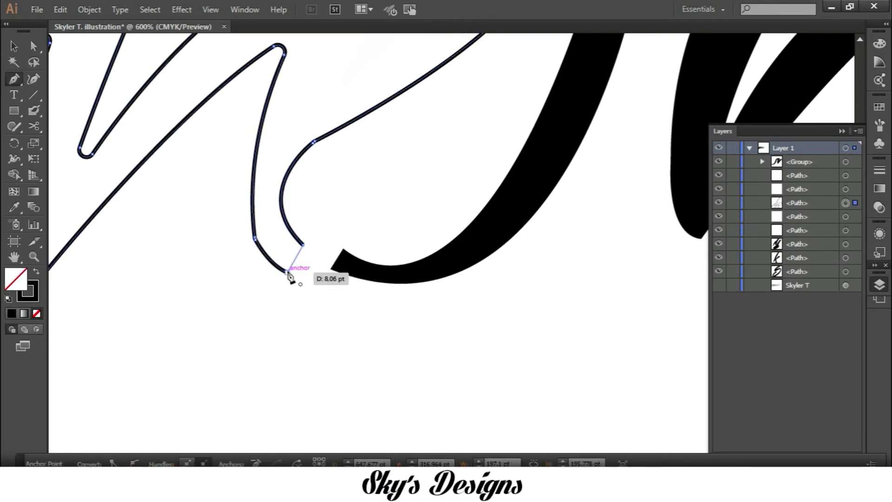
left_click_drag(286, 272, 246, 275)
left_click_drag(298, 299, 281, 285)
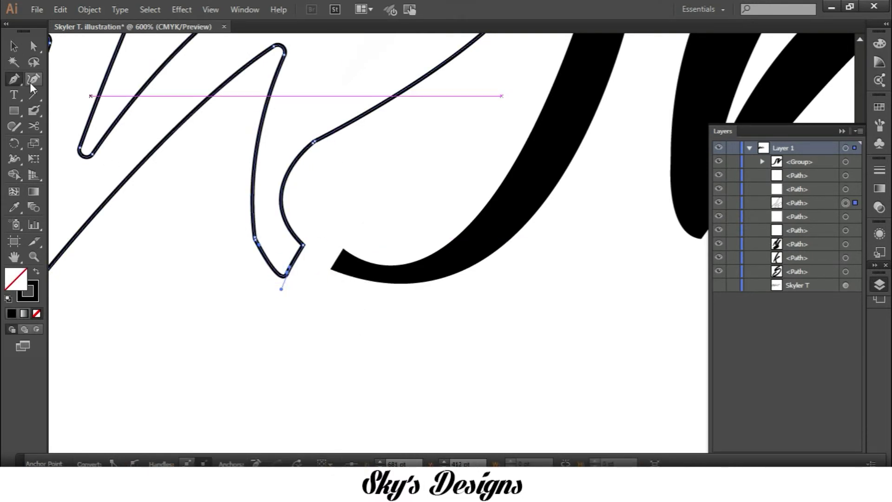
key("shift+x")
Step: Fit the curved exit stroke and the r back against the e's lower end, and clear the selection
key("ctrl+minus")
key("ctrl+minus")
key("ctrl+minus")
key("ctrl+plus")
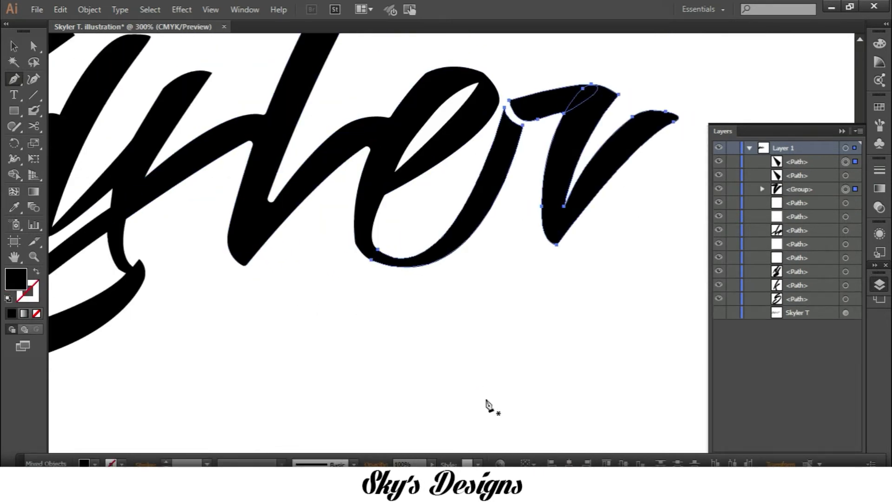
left_click(489, 406, "ctrl")
Step: Show the grey Skyler T reference lettering again, ready for tracing the T
left_click_drag(489, 406, 289, 354)
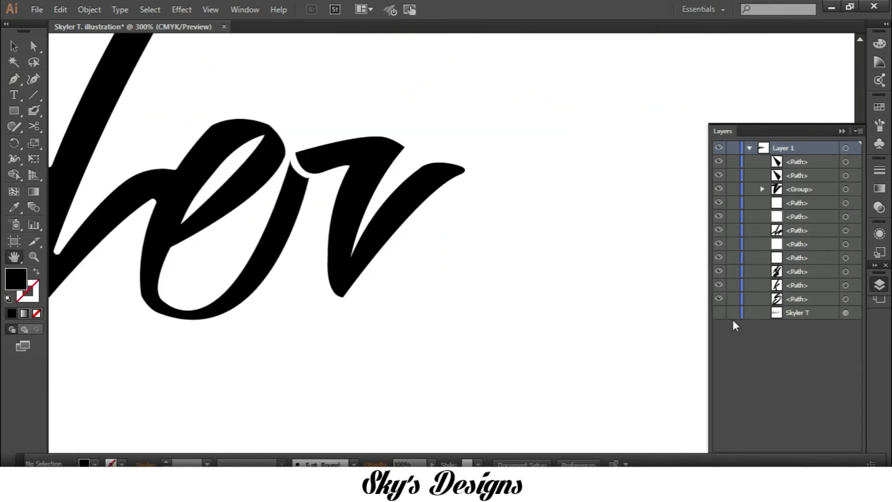
left_click_drag(677, 292, 458, 291)
key("ctrl+minus")
key("ctrl+plus")
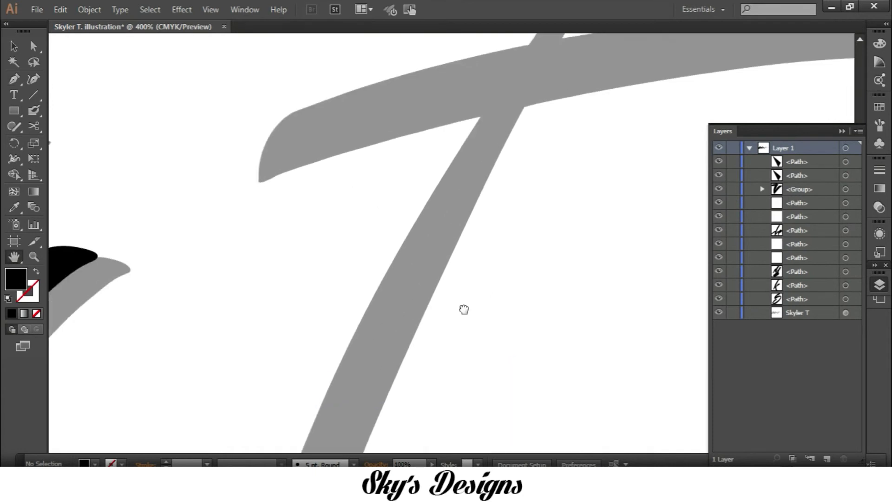
Step: Start a Pen path on the T by tracing the curved lower end of its stem to the pointed bottom
key("ctrl+plus")
key("ctrl+p")
left_click(651, 426)
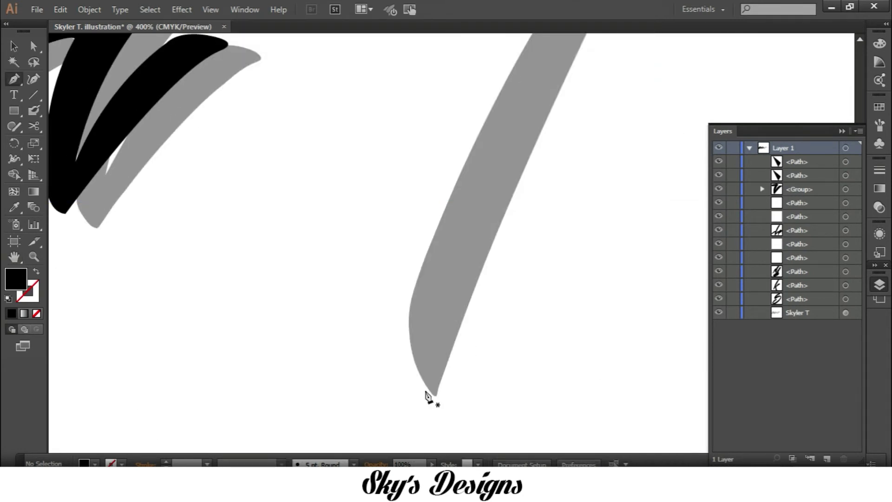
left_click(410, 307)
left_click_drag(426, 393, 472, 422)
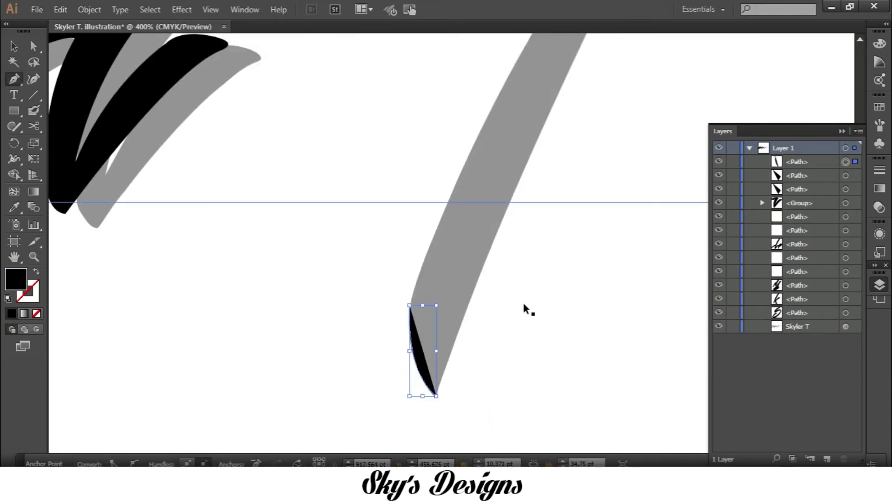
Step: Extend the path from the T's pointed bottom up the stem's right edge to the underside of the crossbar
key("ctrl+minus")
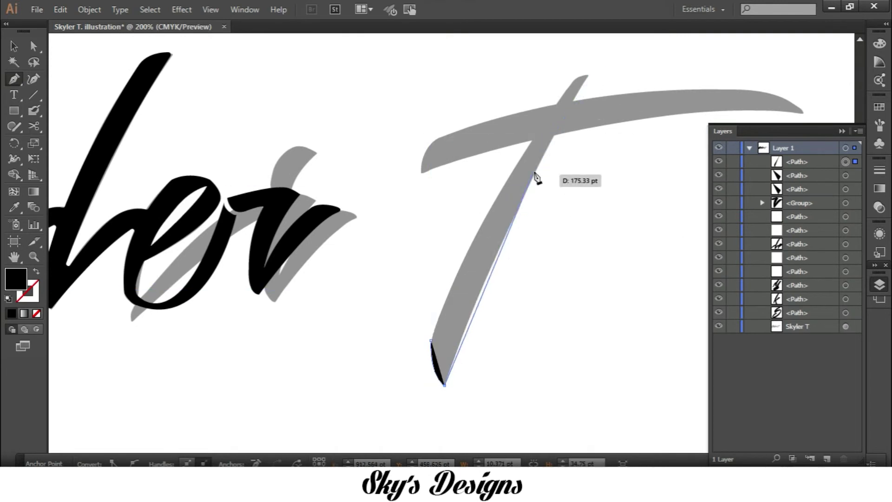
key("ctrl+minus")
scroll(577, 146, "up", 5)
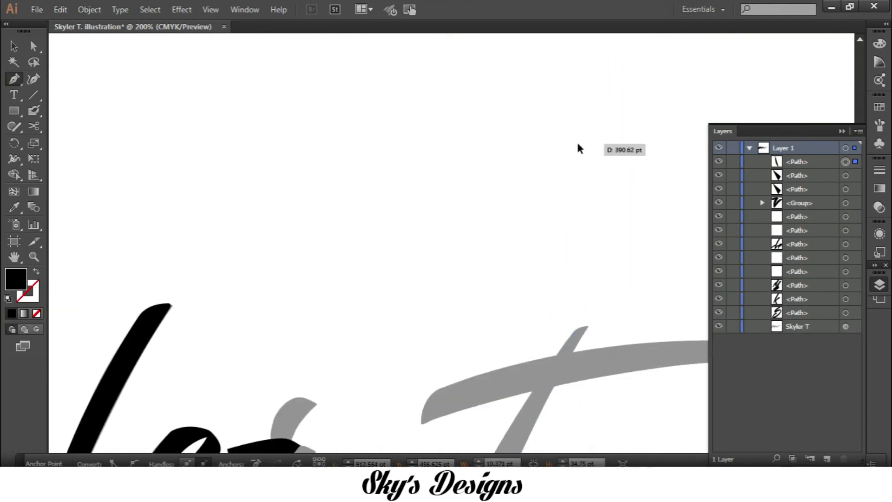
scroll(621, 193, "down", 3)
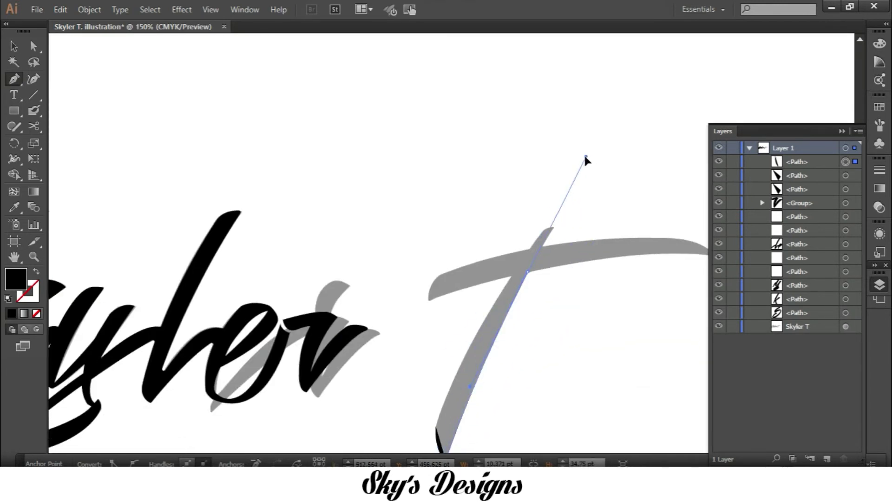
left_click_drag(584, 156, 584, 155)
left_click_drag(528, 272, 111, 460)
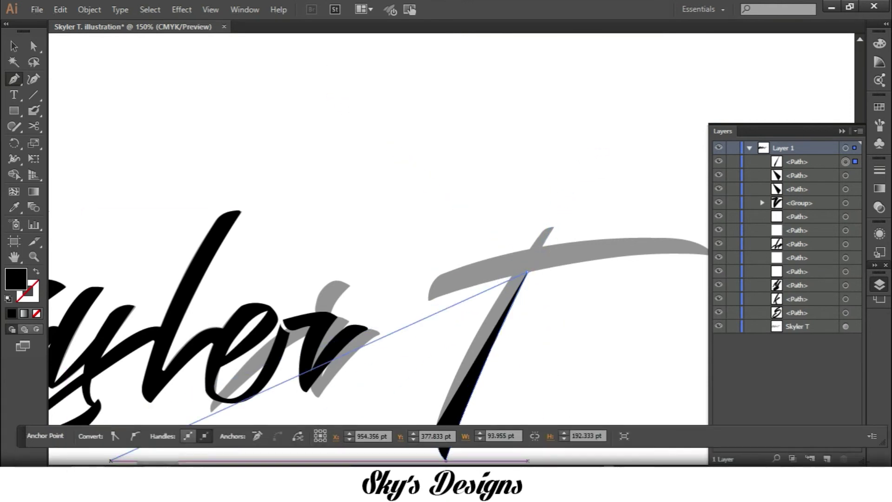
Step: Trace the crossbar's right arm along its lower edge to the tip and back along its upper edge to the stem
scroll(446, 279, "right", 3)
left_click_drag(636, 256, 673, 272)
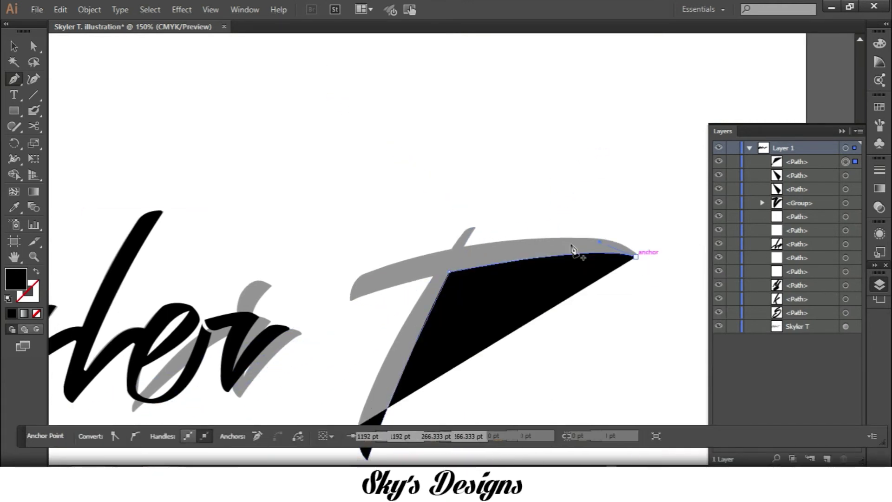
left_click_drag(465, 246, 428, 270)
left_click_drag(298, 273, 462, 255)
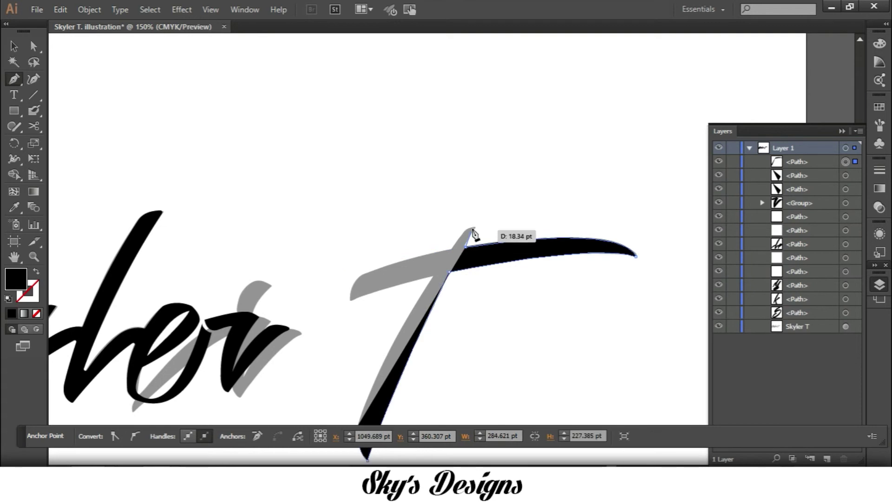
Step: Trace the short stem tip above the crossbar and return the path to the crossbar's upper edge
left_click(474, 228)
left_click(465, 229)
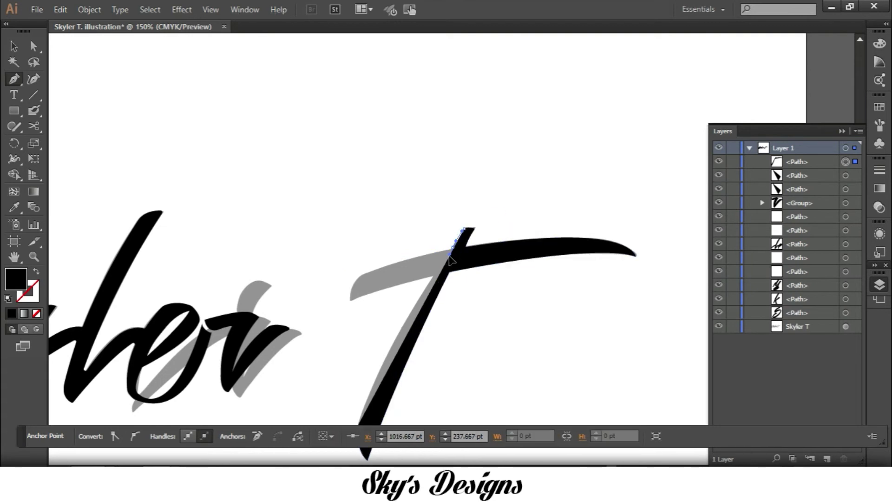
left_click_drag(452, 250, 328, 341)
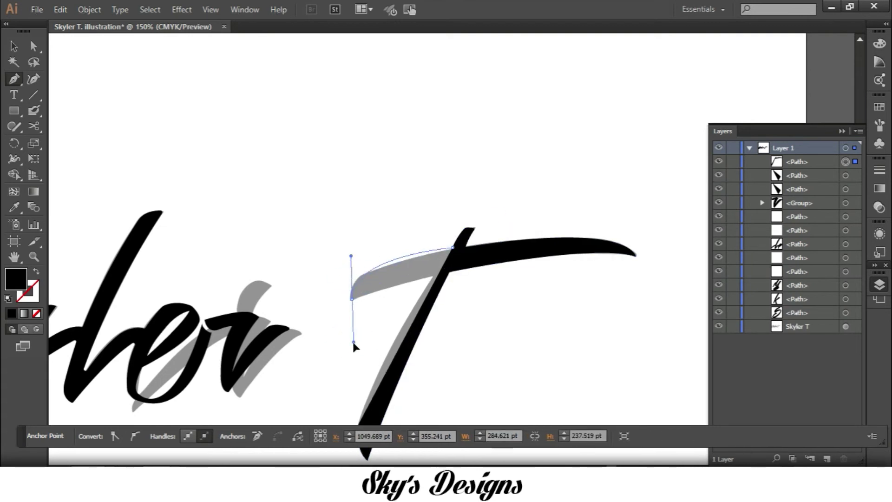
left_click(453, 251)
scroll(453, 253, "up", 4)
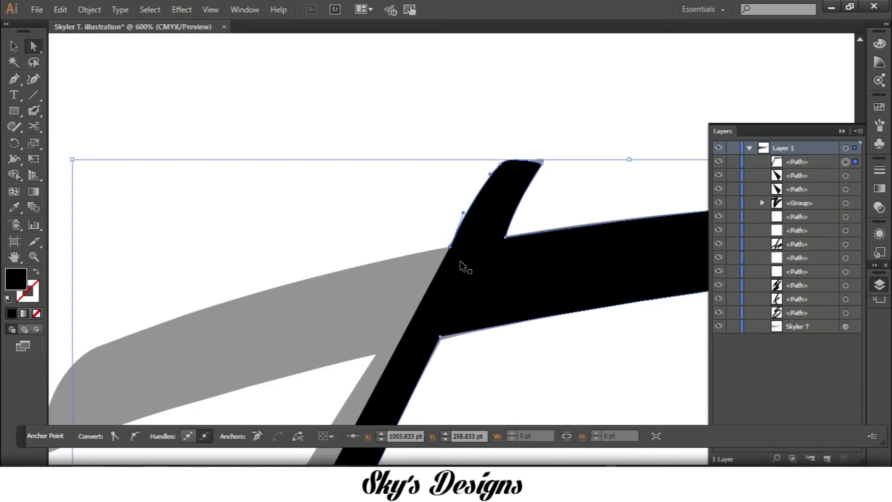
Step: Continue the path along the upper edge of the crossbar's left arm and around its rounded end
scroll(461, 261, "down", 3)
key("p")
left_click_drag(316, 319, 335, 295)
left_click(325, 314)
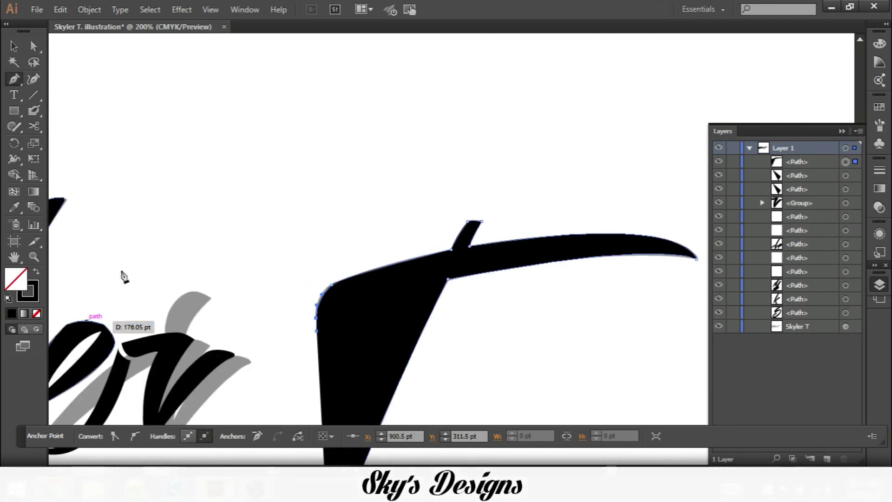
Step: Show the T path as an unfilled black outline and close it along the left arm's underside and the stem's left edge
key("ctrl+minus")
left_click_drag(528, 331, 542, 251)
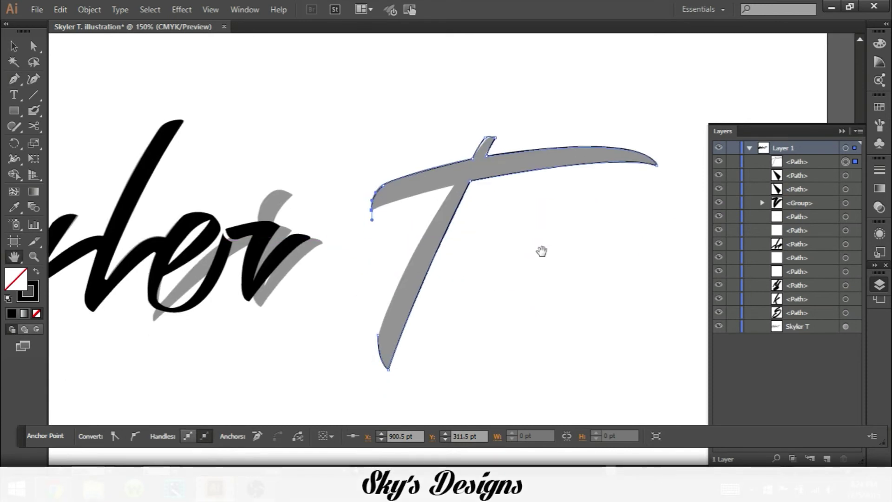
left_click(453, 187)
left_click_drag(372, 336, 367, 379)
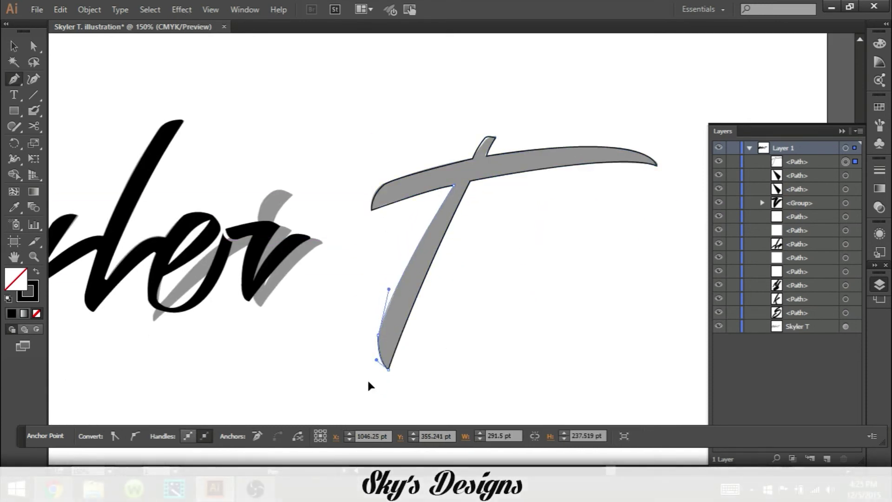
Step: Remove the short stem tip above the crossbar and reconnect the T's outline along the crossbar's upper edge
left_click(487, 157, "ctrl")
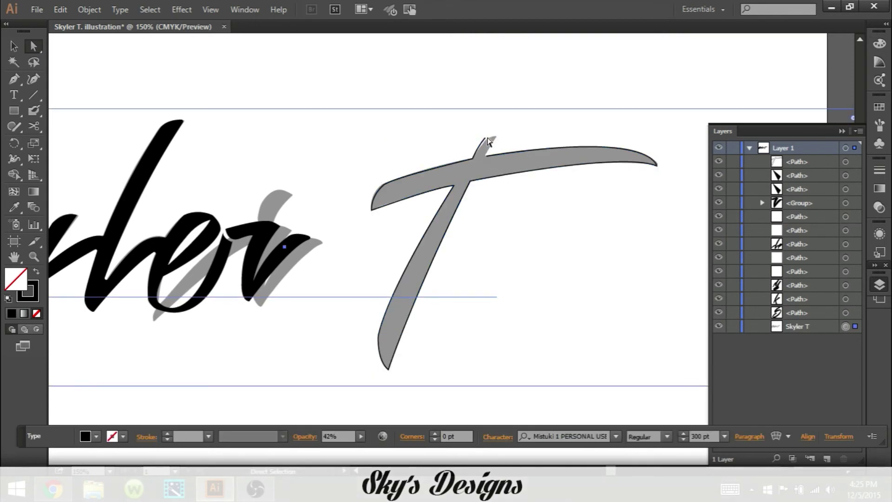
key("Delete")
key("p")
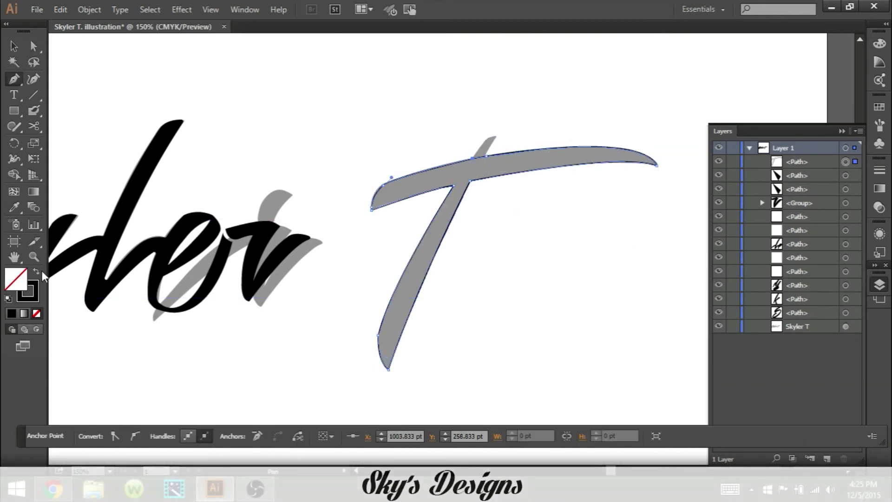
Step: Fill the closed T shape solid black without an outline
key("shift+x")
key("ctrl+minus")
key("v")
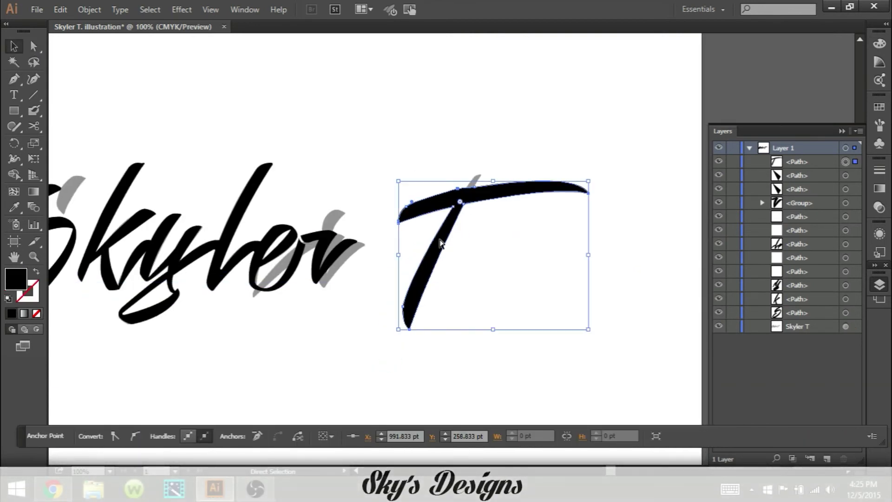
left_click_drag(516, 183, 518, 169)
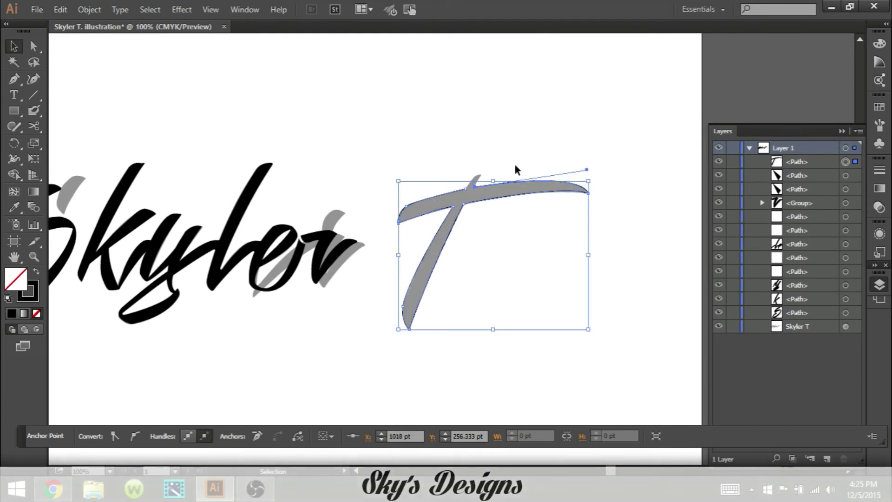
key("ctrl+plus")
key("ctrl+minus")
key("ctrl+minus")
left_click(433, 251)
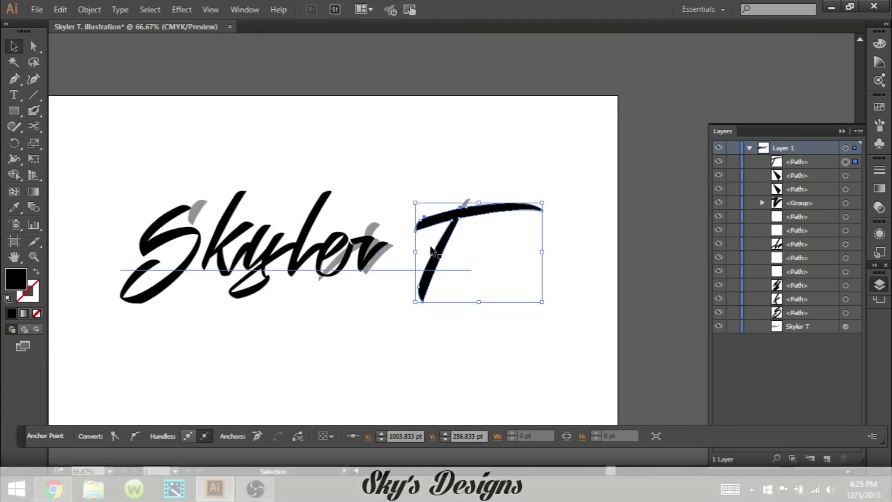
Step: Move the finished T closer to the r and slightly up, and hide the grey reference lettering
left_click_drag(431, 251, 415, 243)
left_click(682, 284)
left_click(798, 327)
left_click(719, 326)
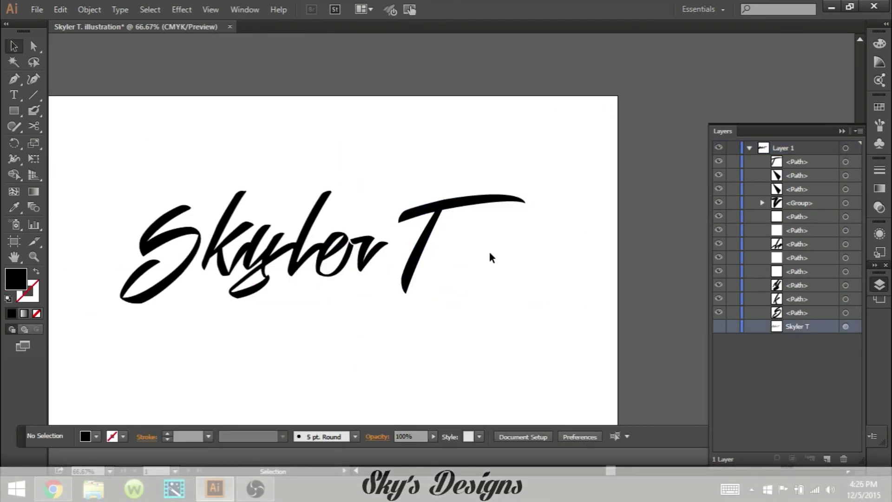
key("space")
left_click_drag(375, 307, 442, 296)
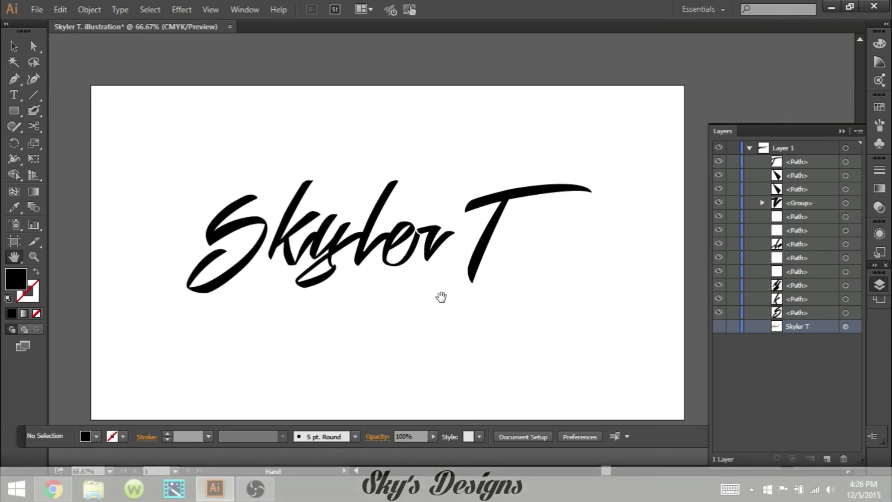
Step: Try rotating the S slightly clockwise, undo the rotation and clear the selection
key("v")
left_click(218, 232)
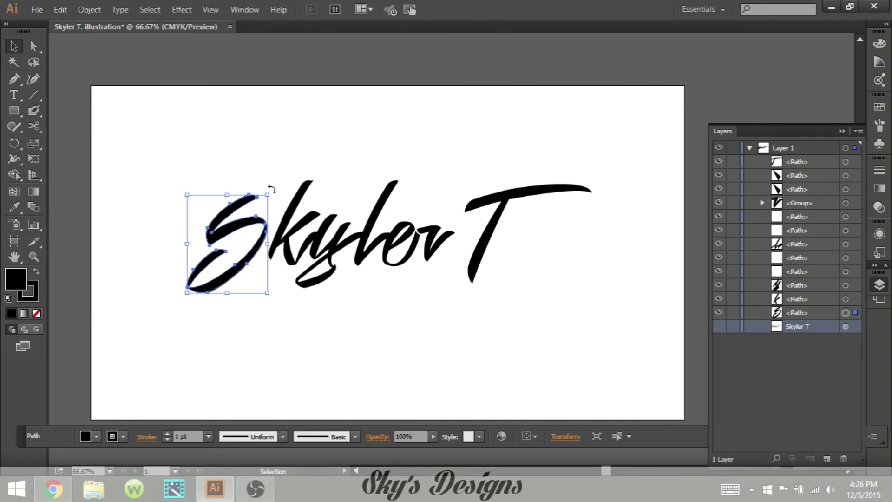
left_click_drag(270, 188, 282, 202)
left_click(244, 263)
left_click(251, 275, "ctrl")
key("ctrl+z")
left_click(352, 333)
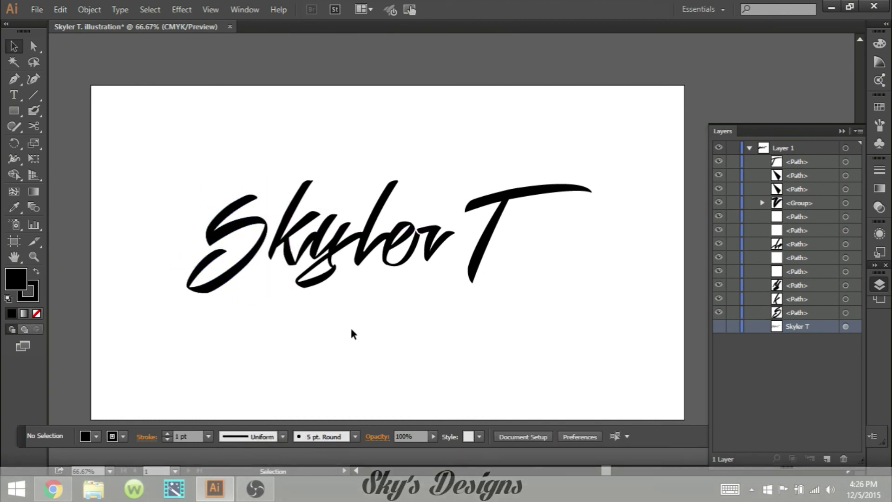
Step: Select all the lettering paths and group them
left_click(469, 255)
key("ctrl+a")
right_click(360, 257)
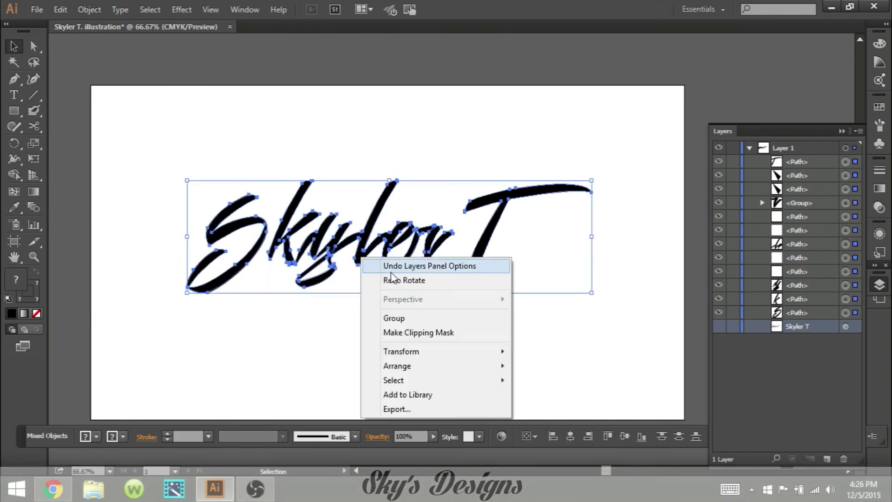
left_click(386, 344)
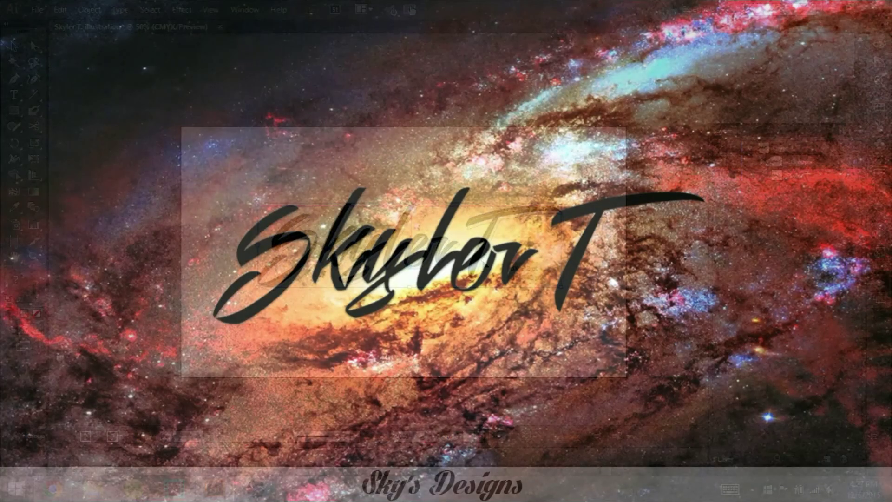